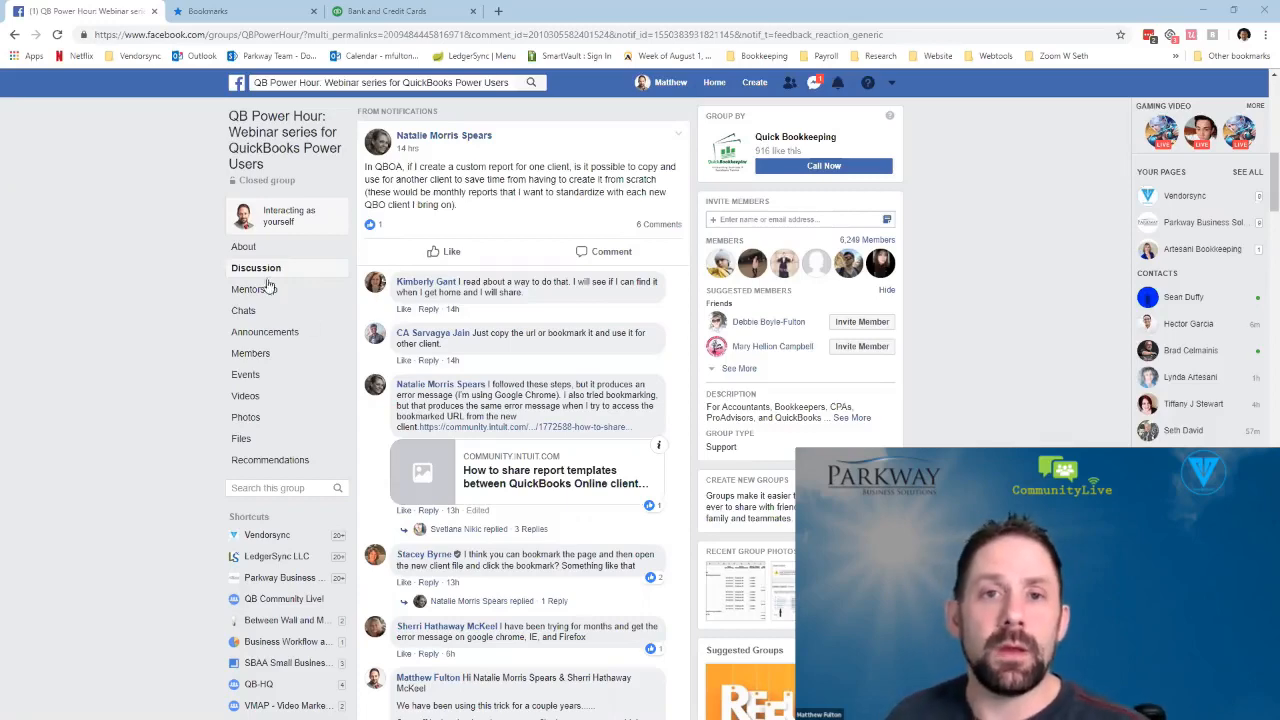
Leave the Facebook group post and switch to the QuickBooks Online banking page.
{"action": "left_click", "coordinate": [393, 14]}
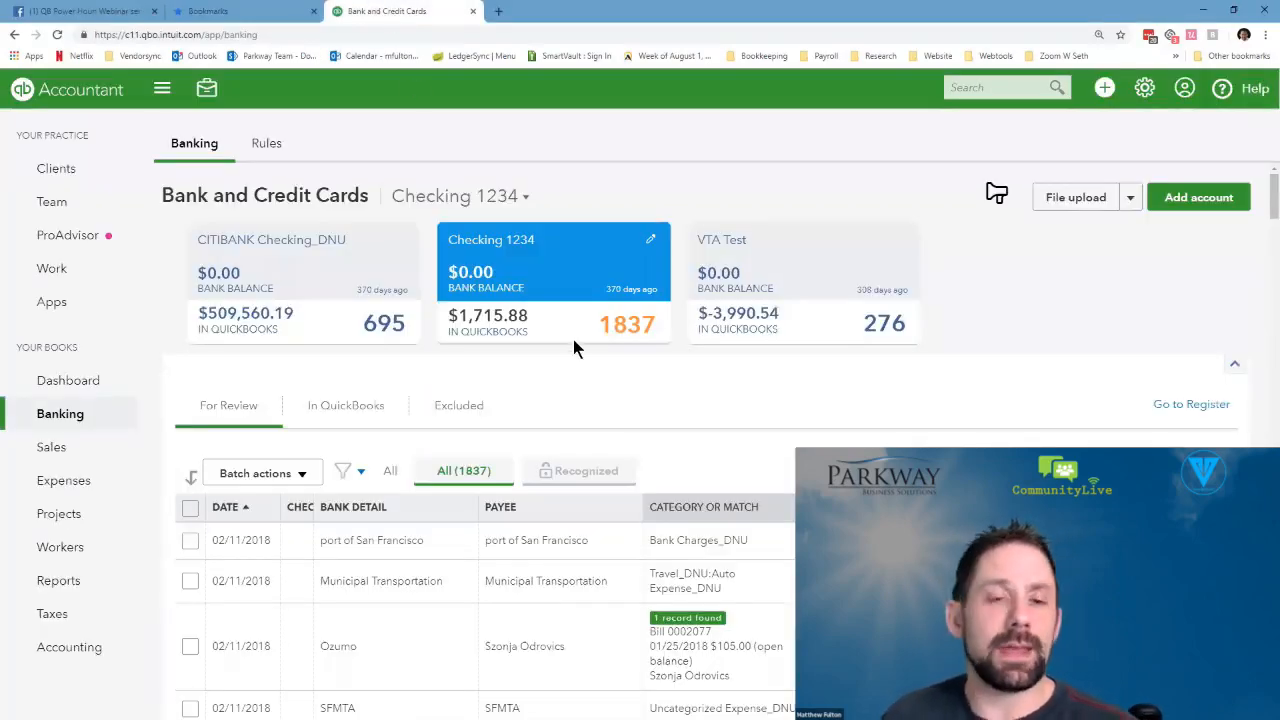
Switch company to the Community Live! practice and open Vendorsync by Parkway's books.
{"action": "left_click", "coordinate": [1145, 90]}
{"action": "left_click", "coordinate": [1112, 392]}
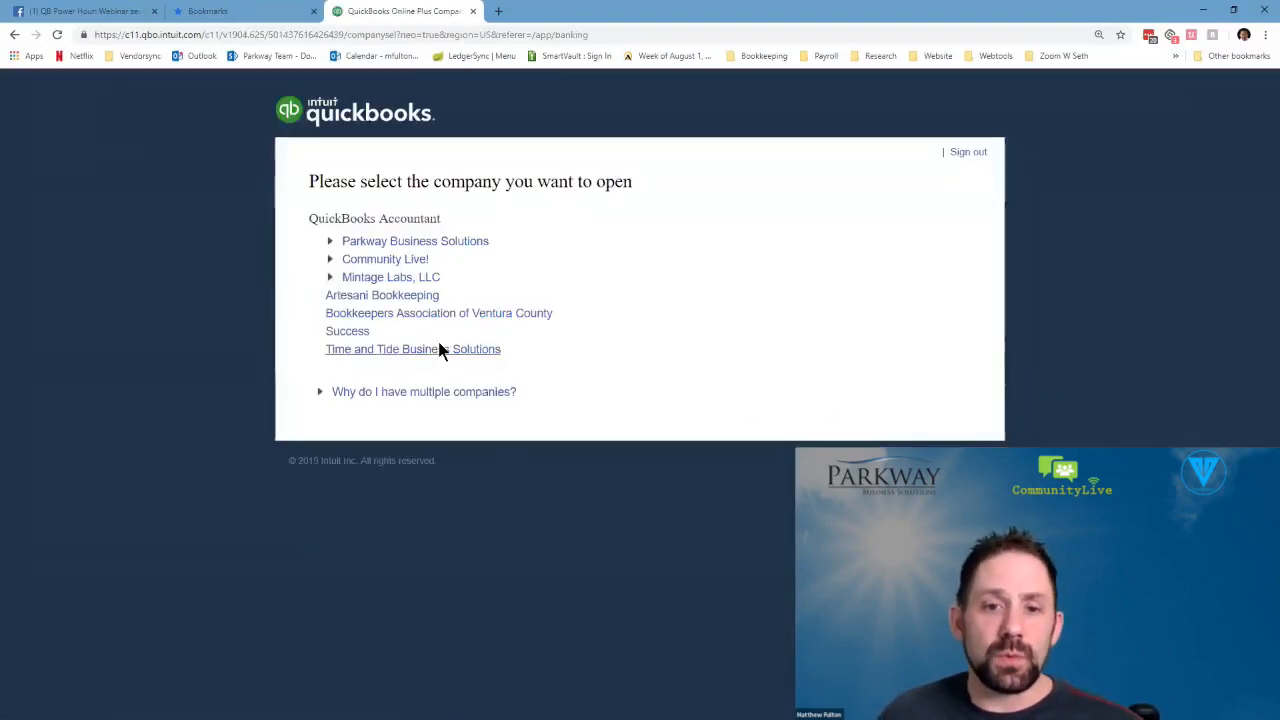
{"action": "left_click", "coordinate": [380, 262]}
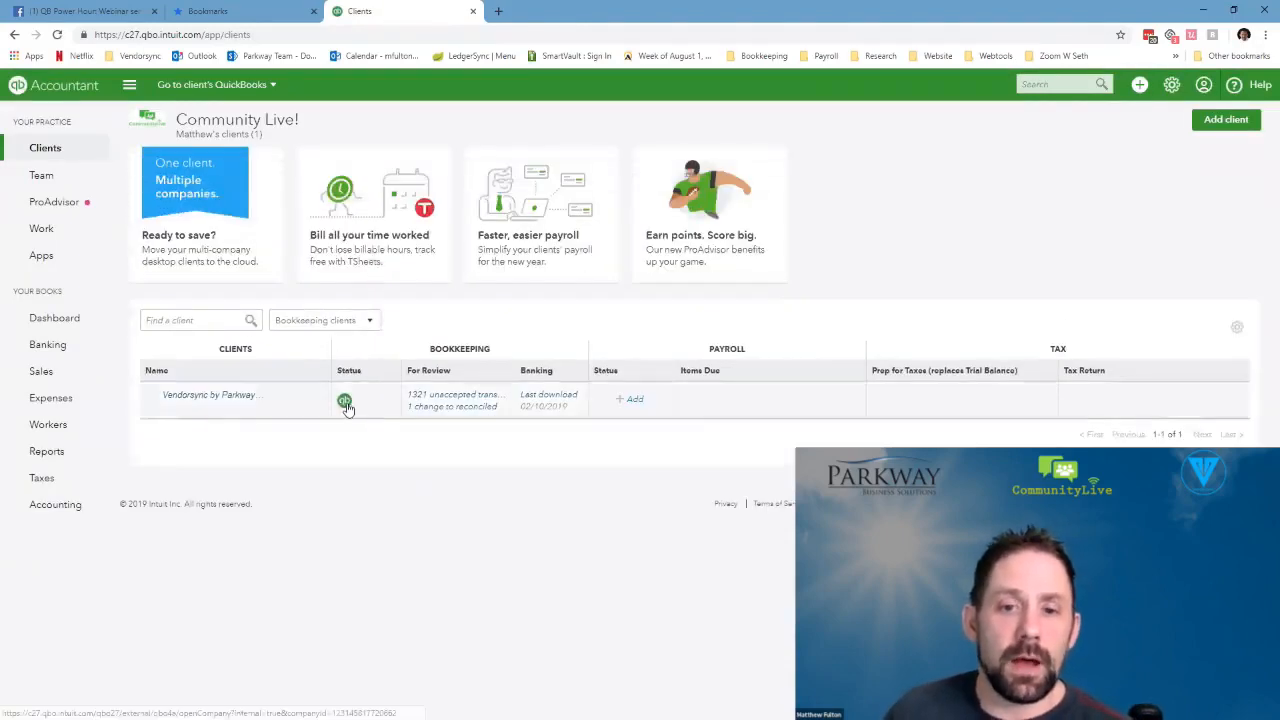
{"action": "left_click", "coordinate": [345, 400]}
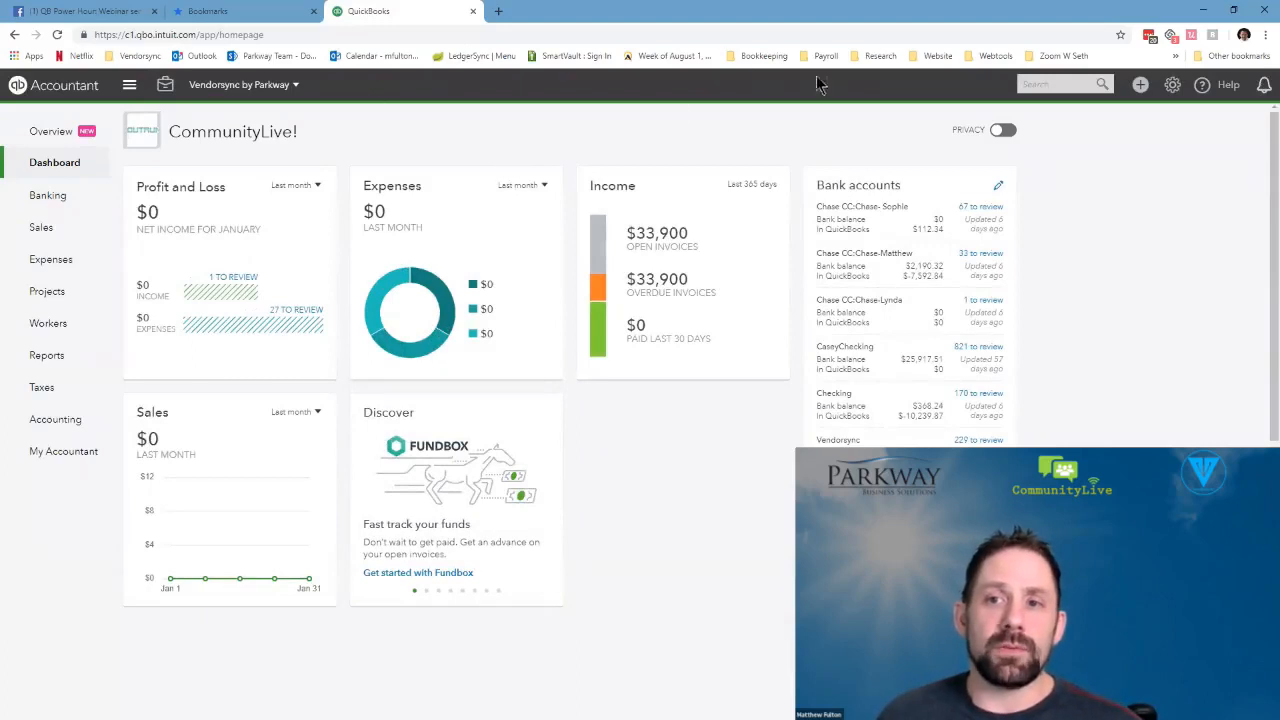
Open all three Report Transfer Example bookmarks together in a new browser window.
{"action": "left_click", "coordinate": [760, 60]}
{"action": "mouse_move", "coordinate": [785, 322]}
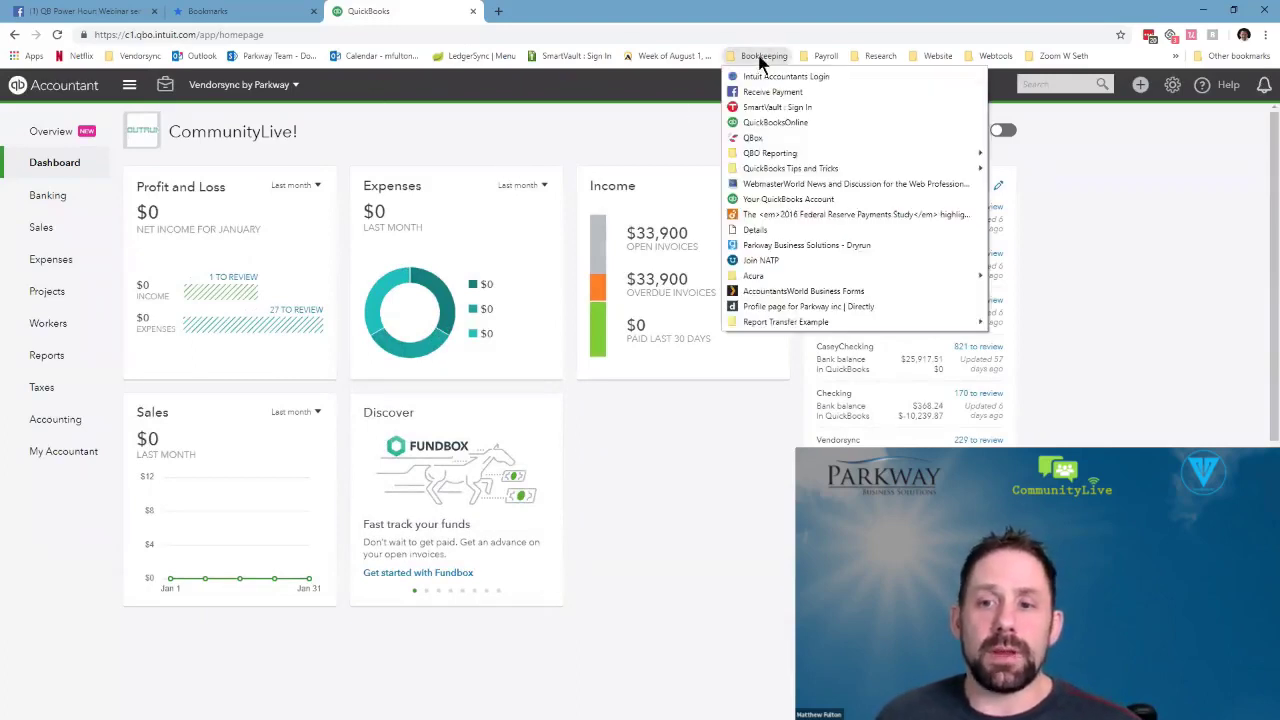
{"action": "right_click", "coordinate": [812, 318]}
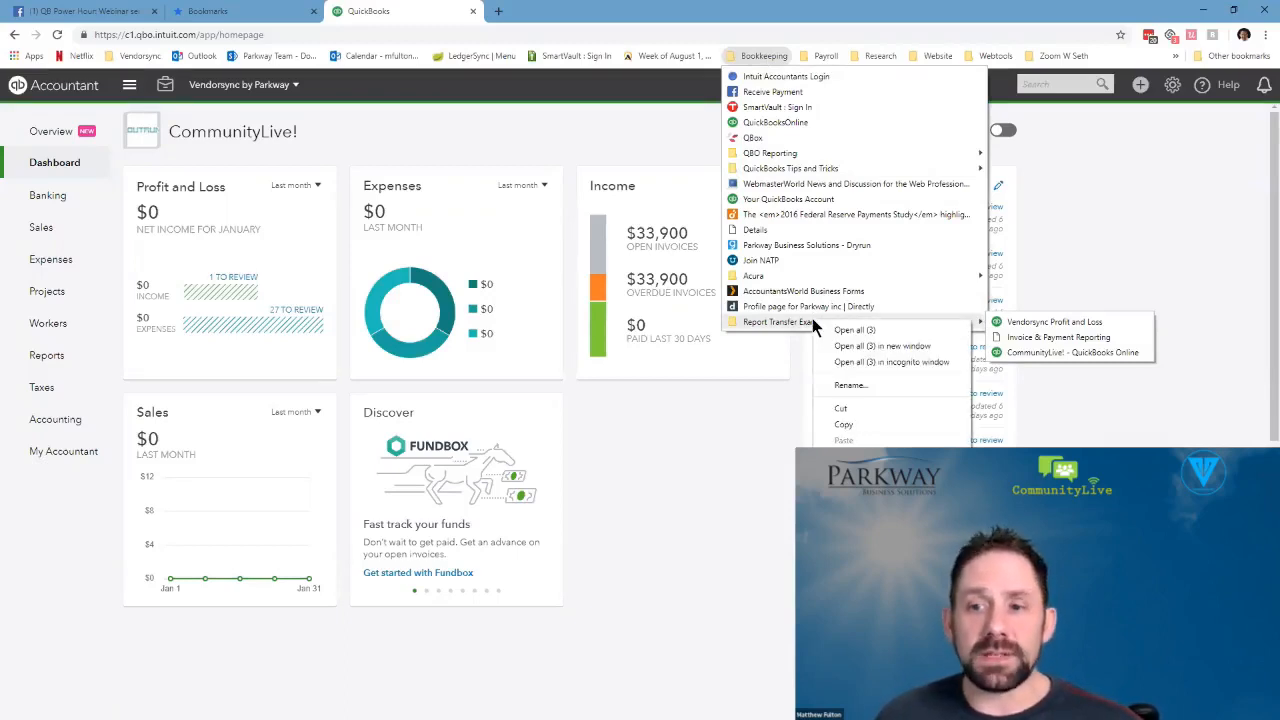
{"action": "left_click", "coordinate": [870, 347]}
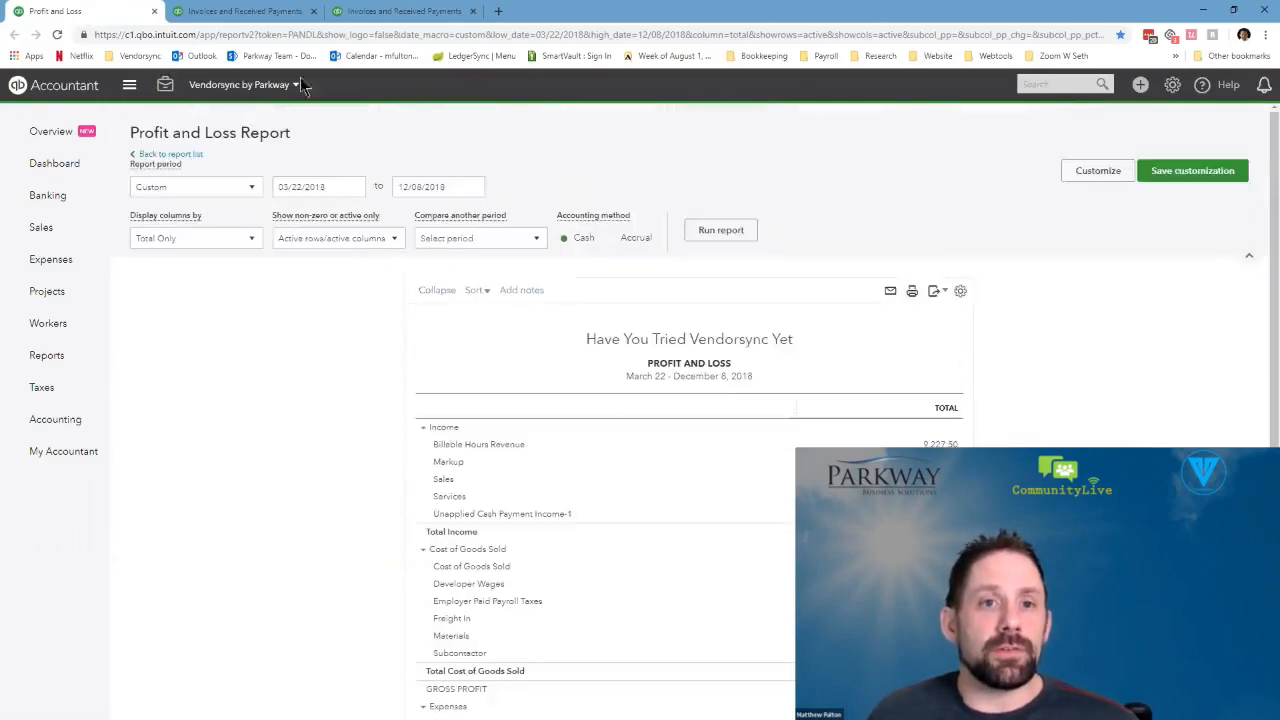
Review each opened report, return to Invoices and Received Payments and select its full web address.
{"action": "left_click", "coordinate": [248, 12]}
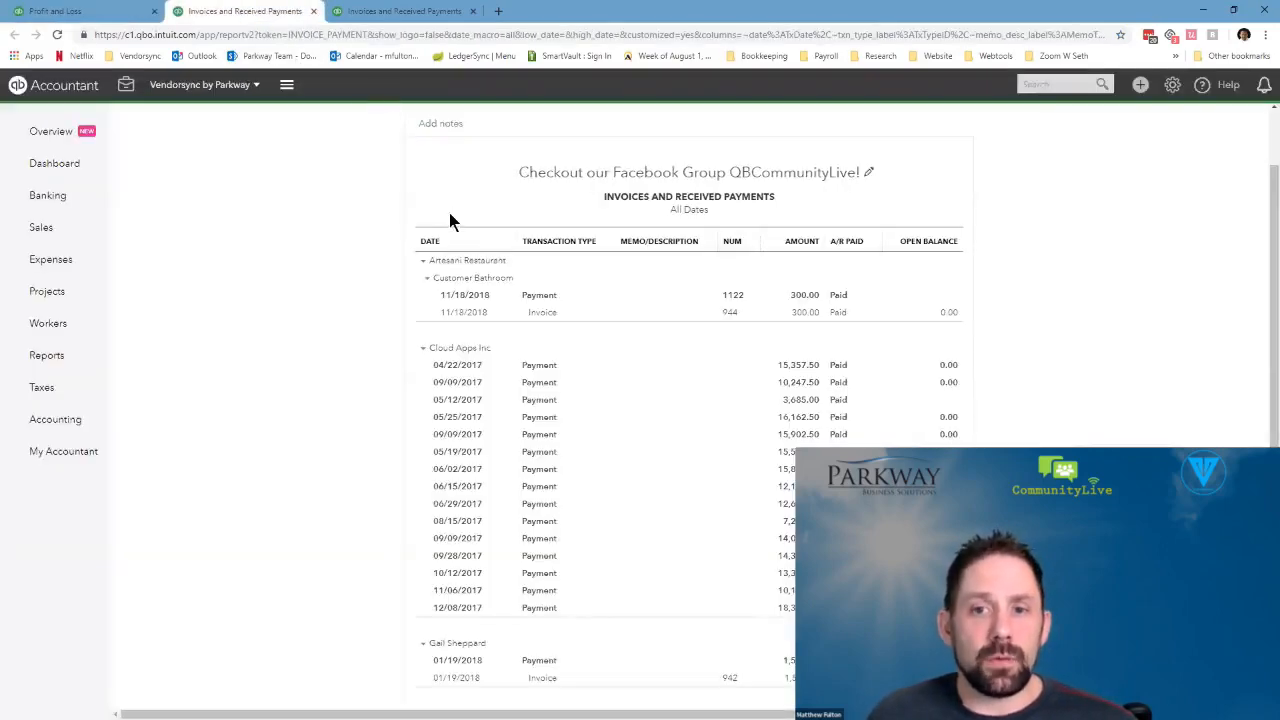
{"action": "left_click", "coordinate": [426, 12]}
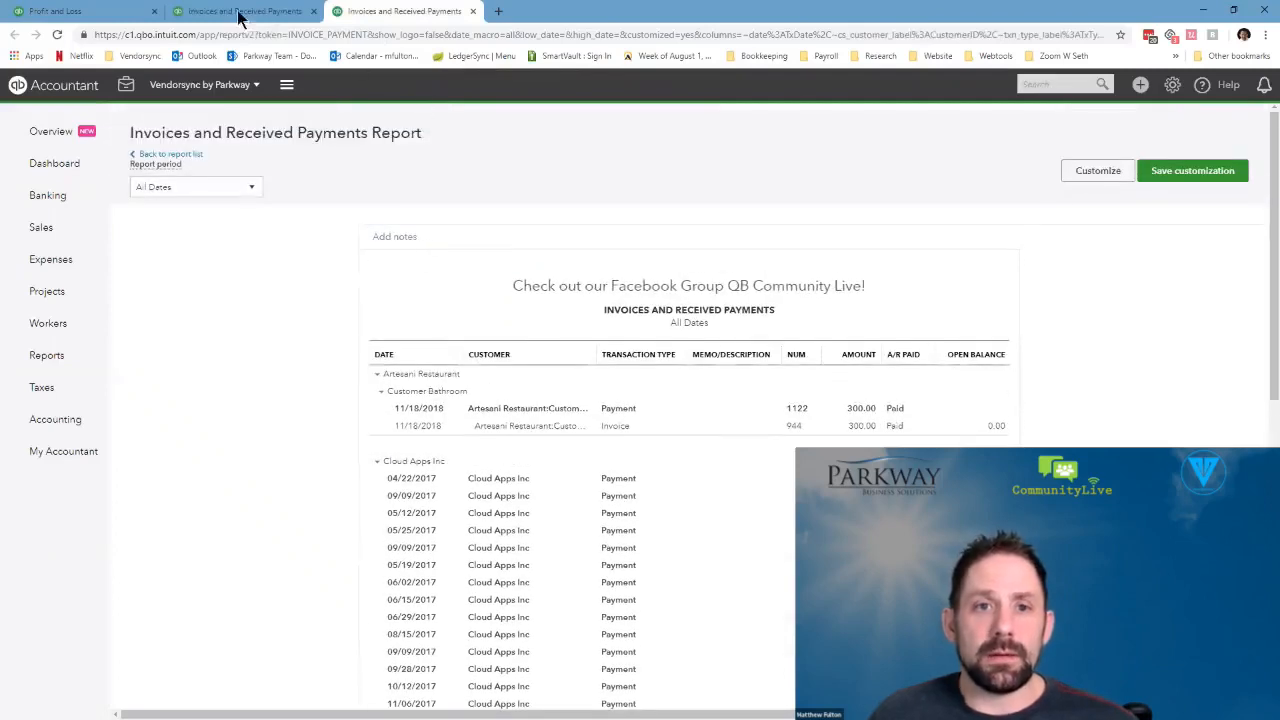
{"action": "left_click", "coordinate": [128, 12]}
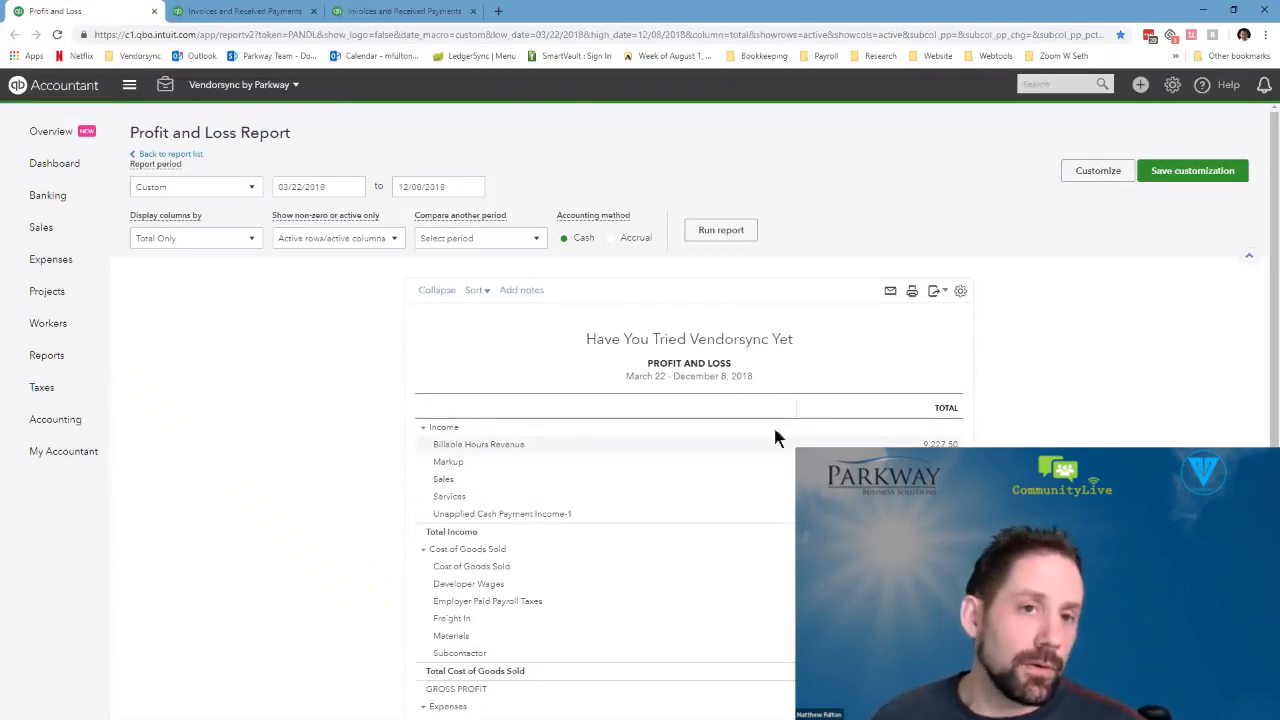
{"action": "mouse_move", "coordinate": [689, 339]}
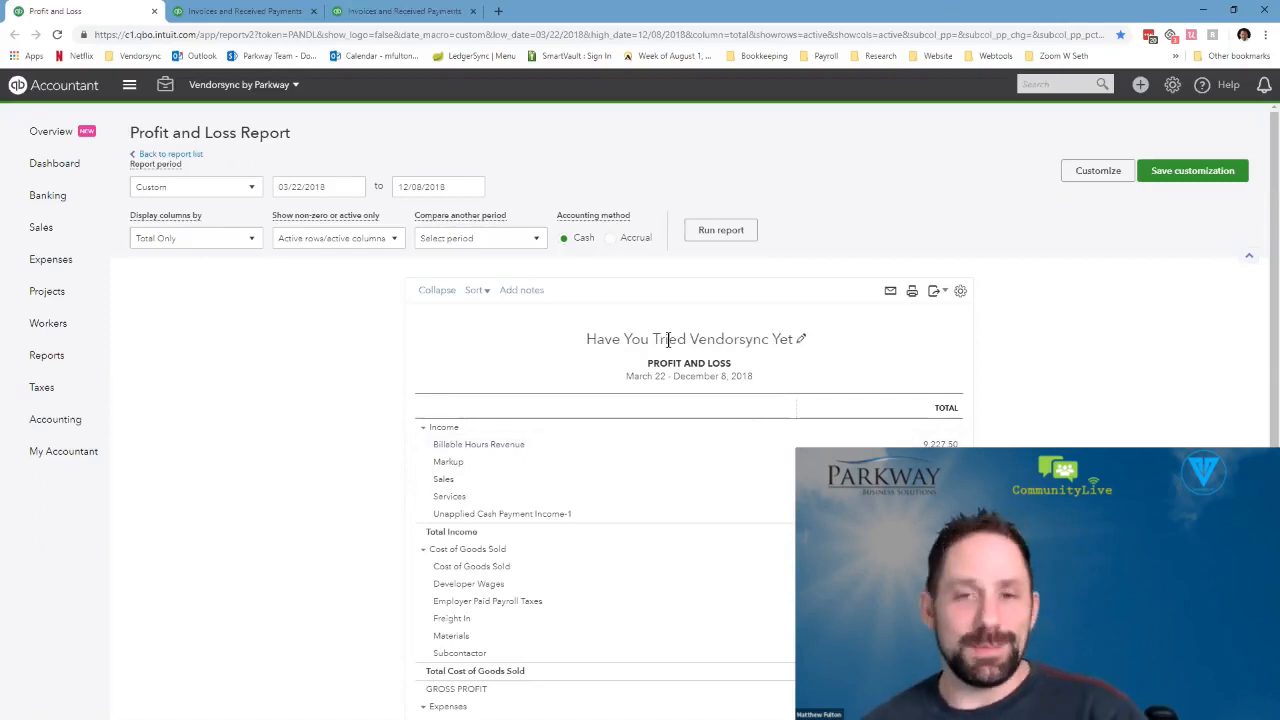
{"action": "left_click", "coordinate": [238, 12]}
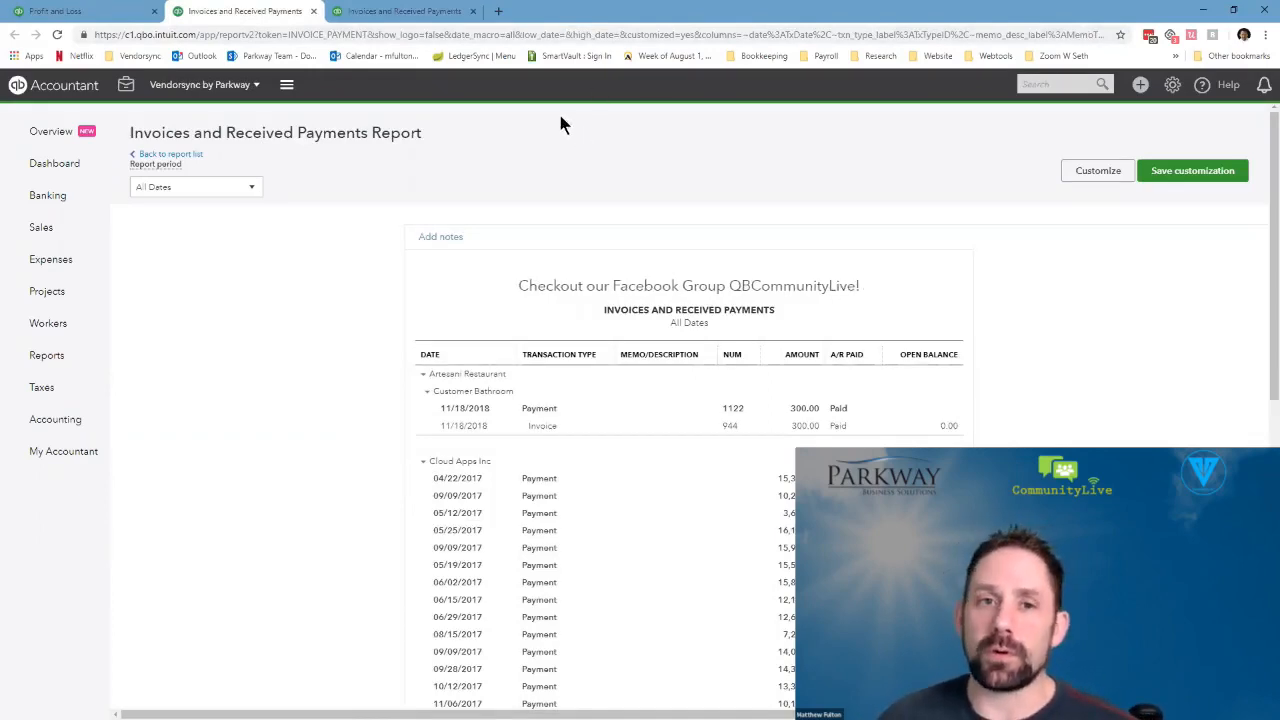
{"action": "left_click", "coordinate": [489, 33]}
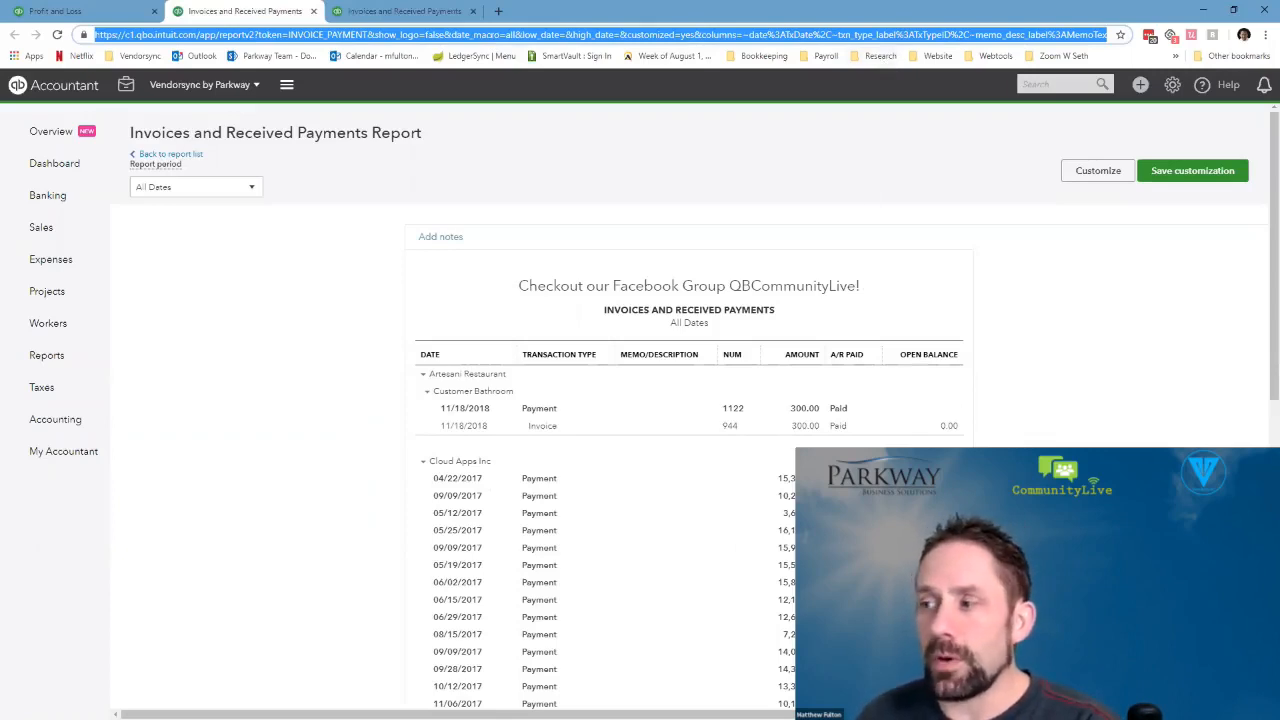
Paste the copied report address into a new blank Word document and maximize Word.
{"action": "key", "text": "alt+Tab"}
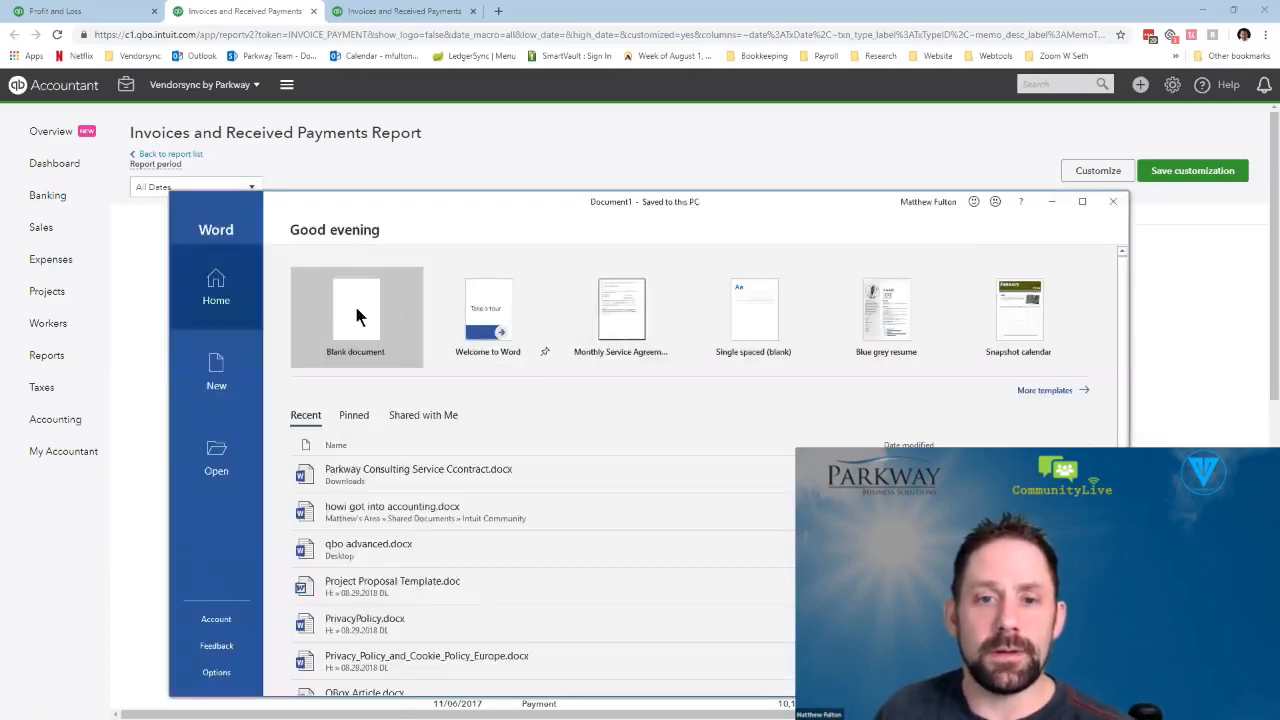
{"action": "left_click", "coordinate": [357, 314]}
{"action": "key", "text": "ctrl+v"}
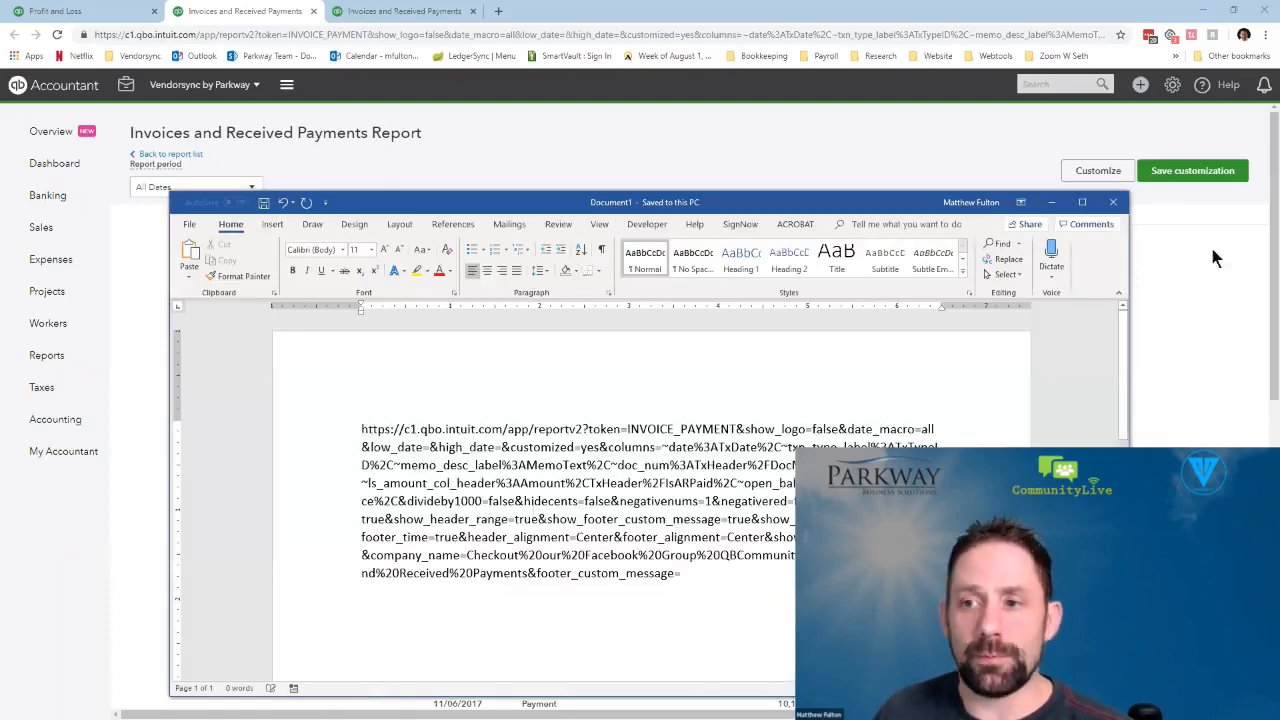
{"action": "left_click", "coordinate": [1082, 203]}
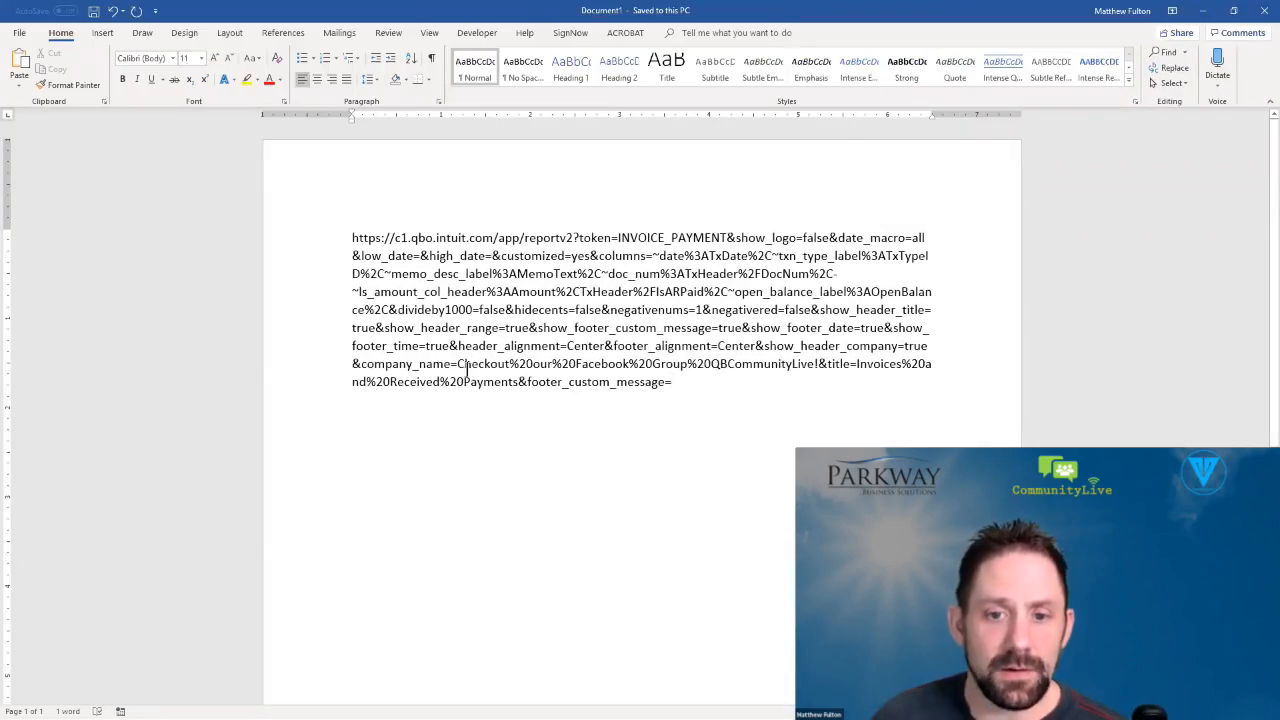
Highlight the custom company_name header text in the URL, then minimize Word.
{"action": "left_click_drag", "start_coordinate": [461, 364], "coordinate": [740, 364]}
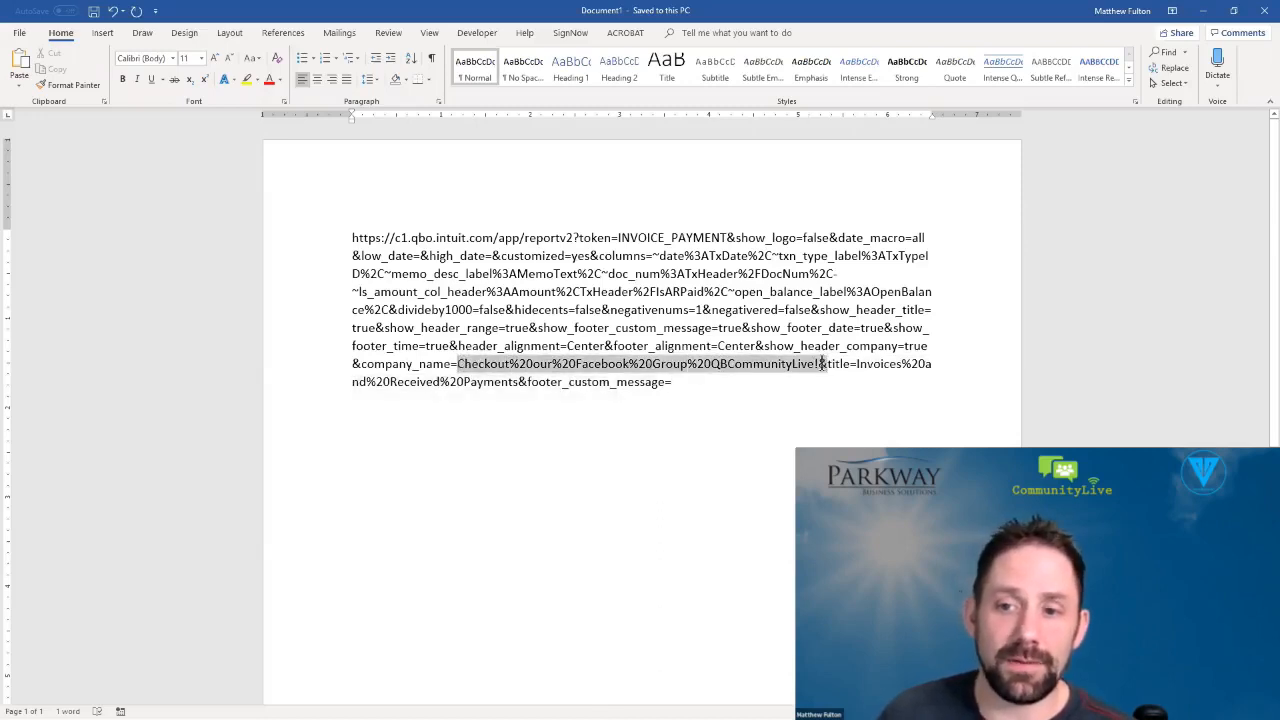
{"action": "left_click_drag", "start_coordinate": [818, 364], "coordinate": [820, 364]}
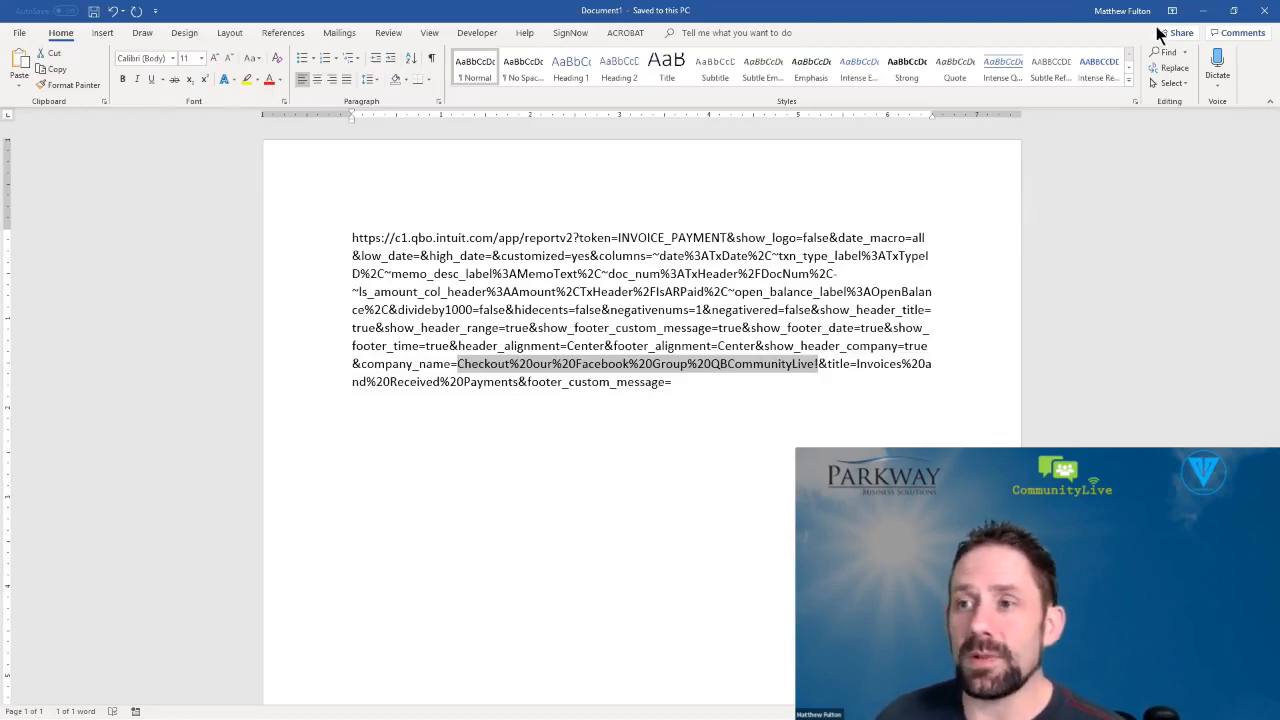
{"action": "left_click", "coordinate": [1203, 10]}
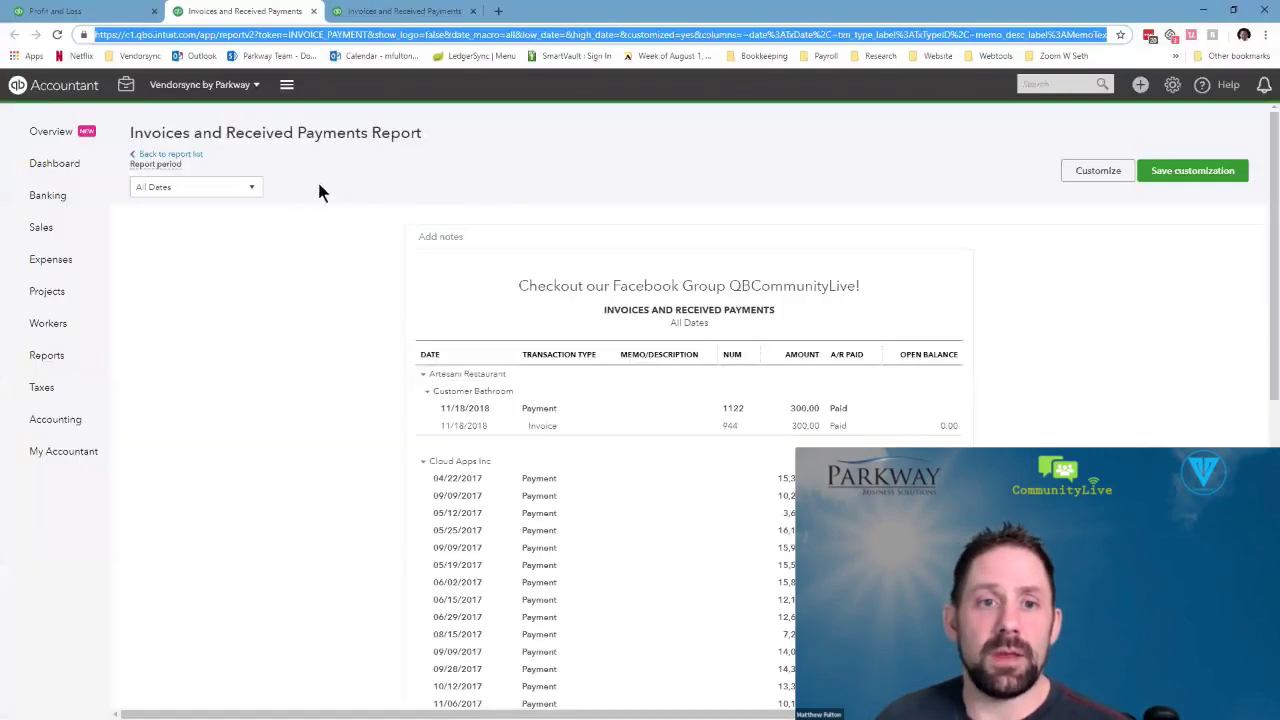
Run the report for Last Year, copy its new address and return to the Word document.
{"action": "left_click", "coordinate": [252, 189]}
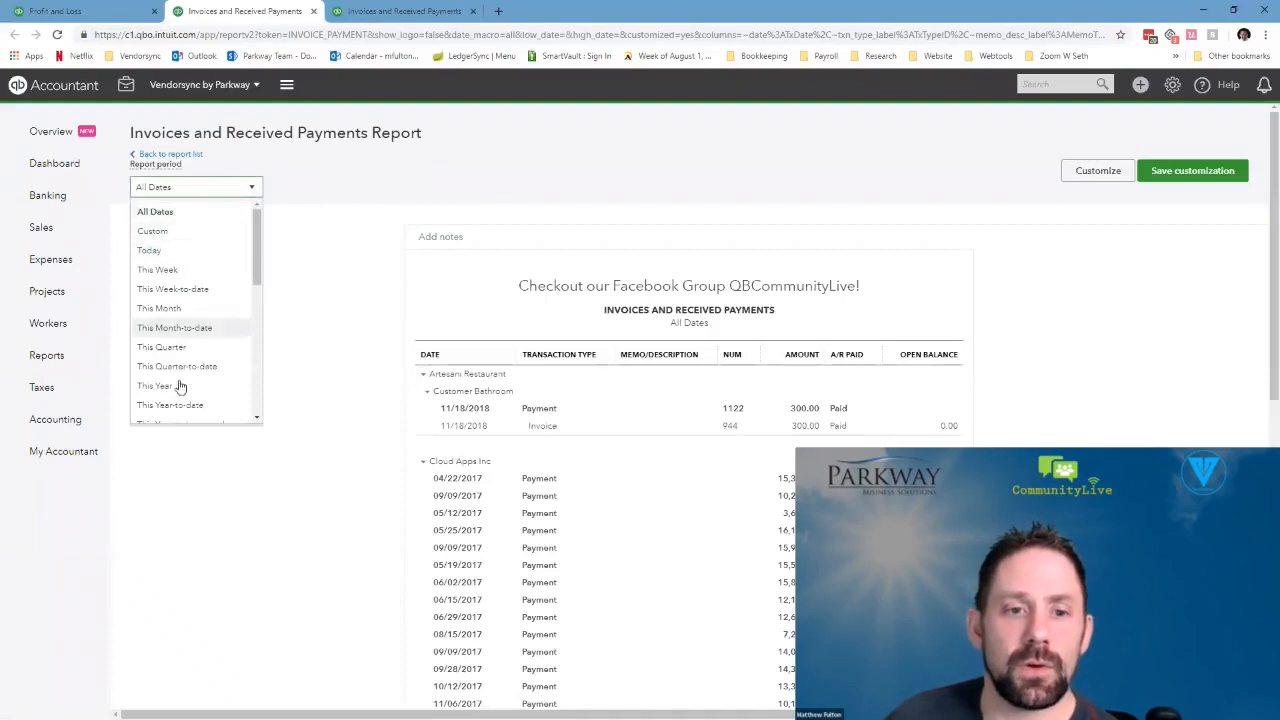
{"action": "scroll", "coordinate": [180, 386], "scroll_direction": "down", "scroll_amount": 2}
{"action": "scroll", "coordinate": [172, 390], "scroll_direction": "down", "scroll_amount": 1}
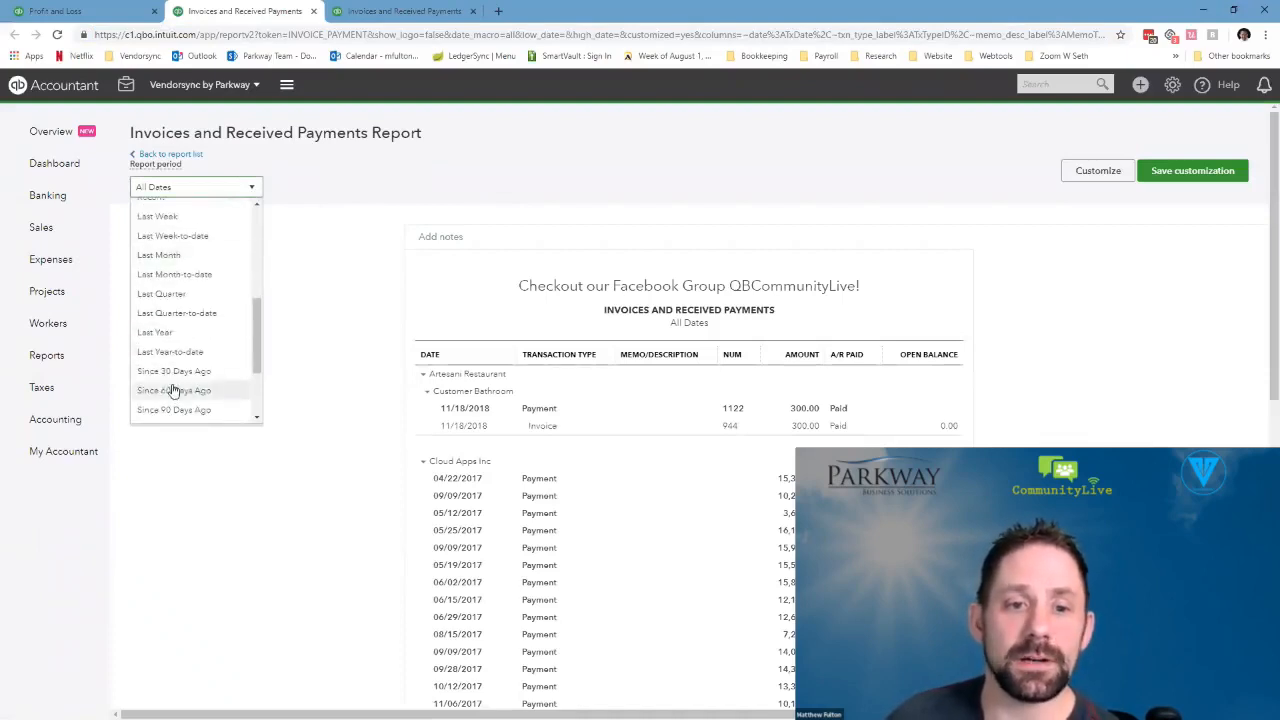
{"action": "left_click", "coordinate": [168, 332]}
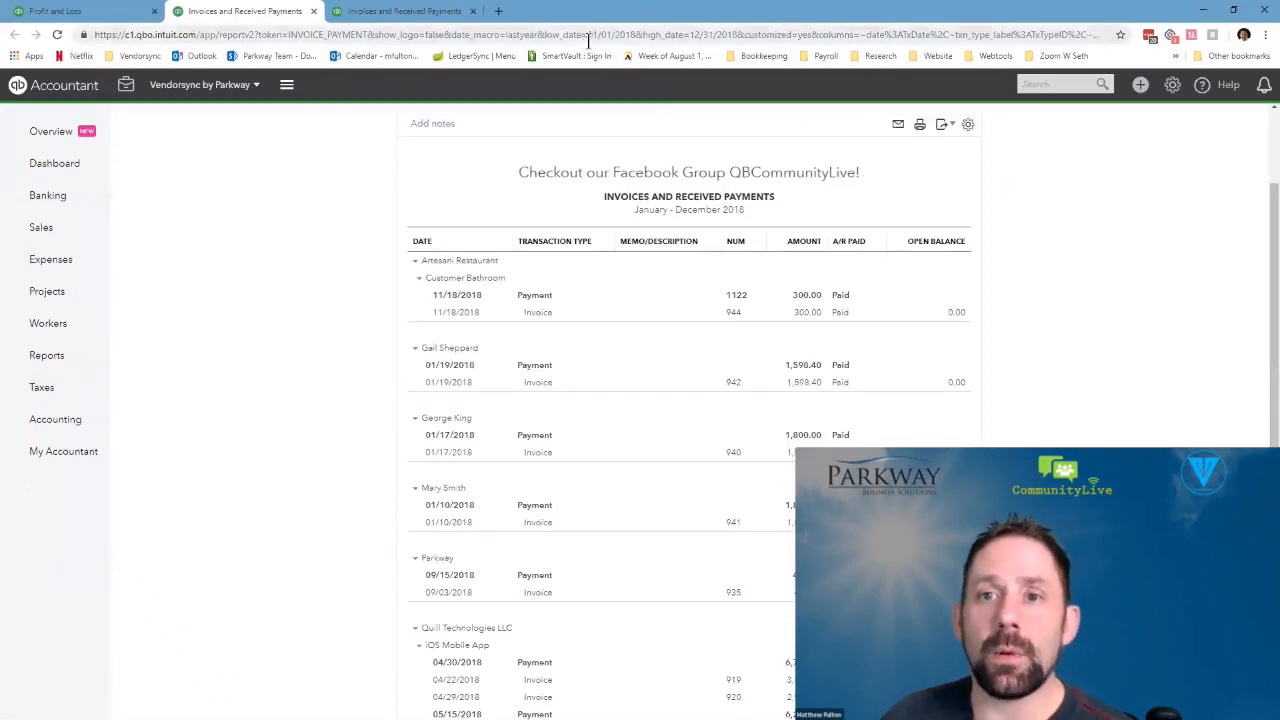
{"action": "left_click", "coordinate": [555, 34]}
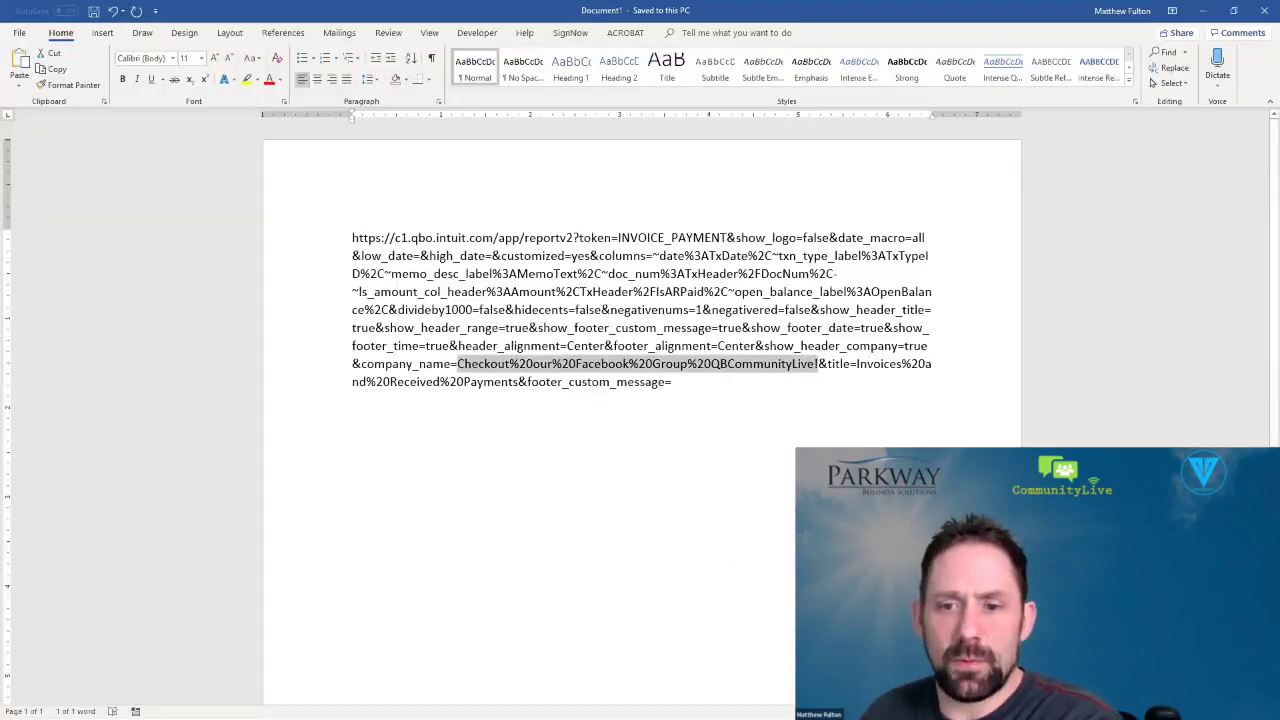
{"action": "left_click", "coordinate": [773, 445]}
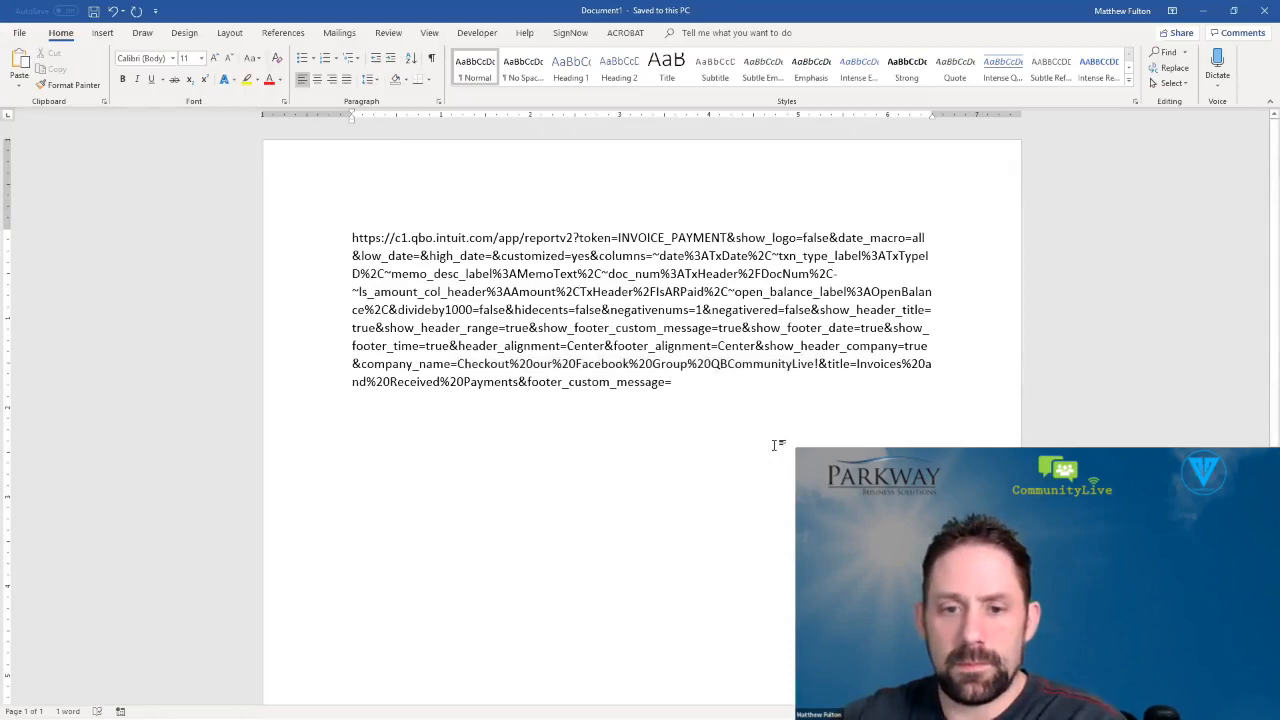
Paste the address as a second URL and change its low_date to 10/01/2016.
{"action": "key", "text": "Return"}
{"action": "key", "text": "Return"}
{"action": "key", "text": "ctrl+v"}
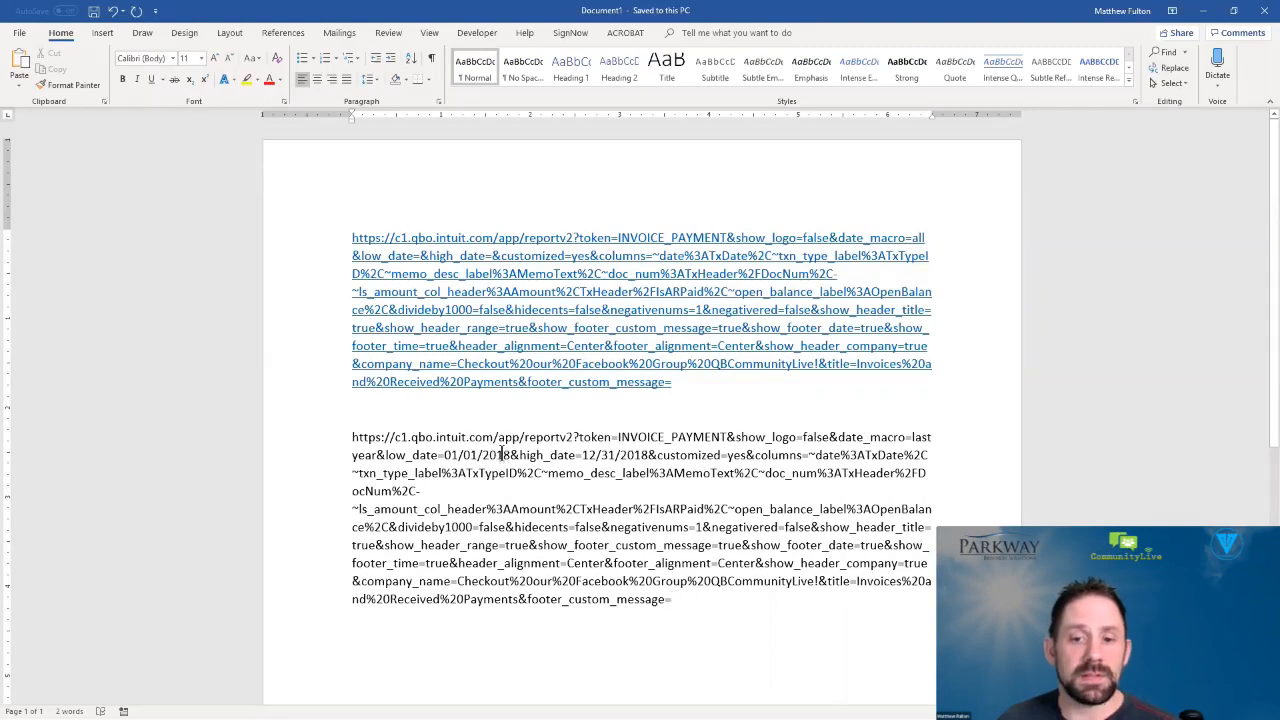
{"action": "left_click_drag", "start_coordinate": [502, 455], "coordinate": [512, 455]}
{"action": "type", "text": "65"}
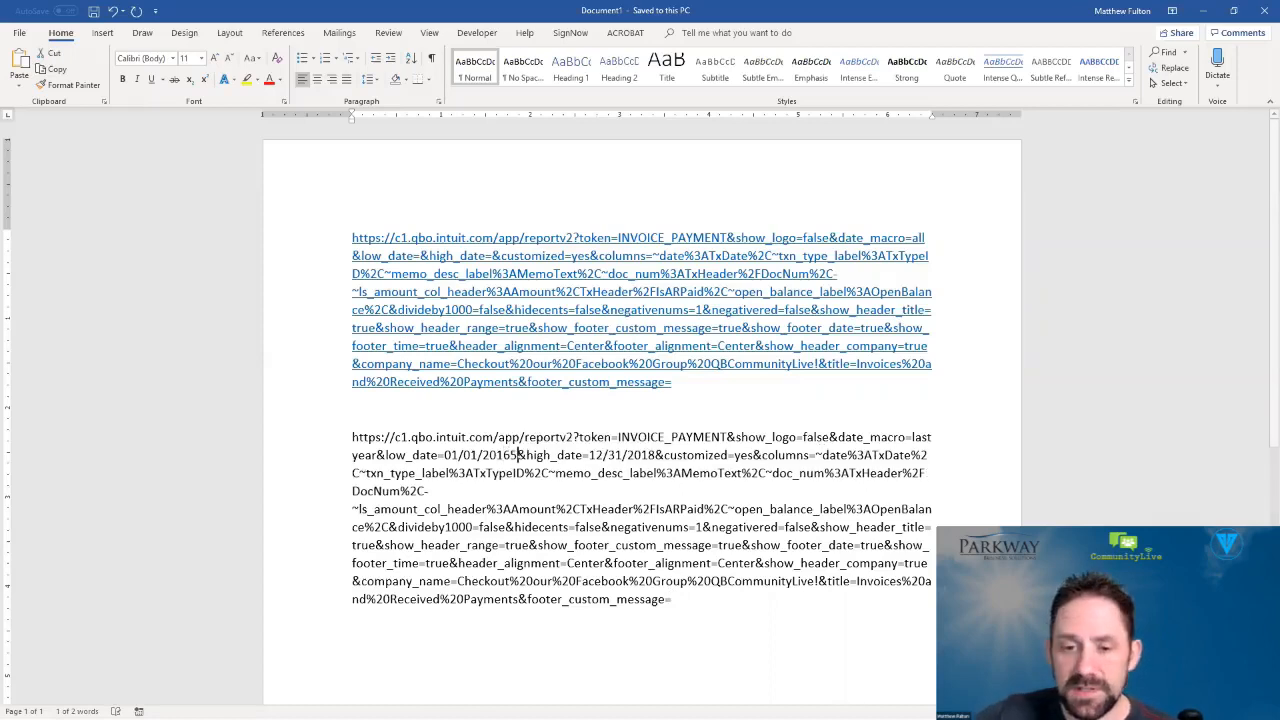
{"action": "key", "text": "BackSpace"}
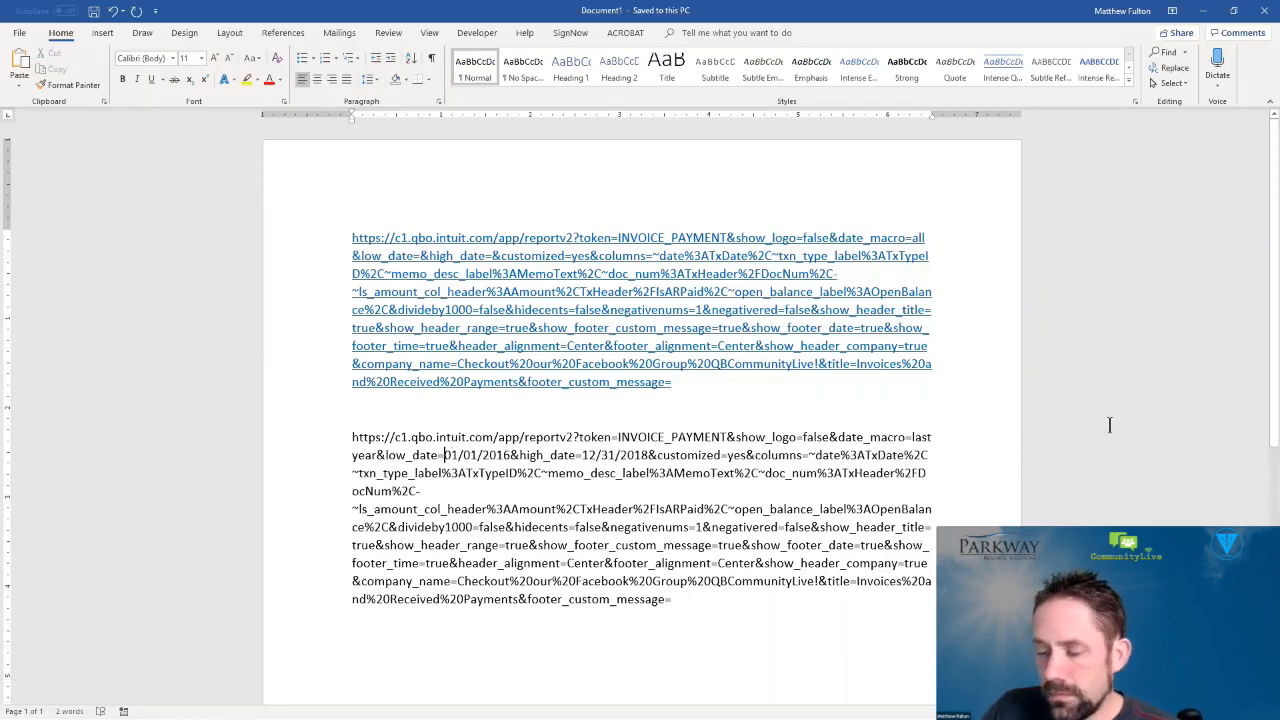
{"action": "key", "text": "BackSpace"}
{"action": "key", "text": "Delete"}
{"action": "type", "text": "10"}
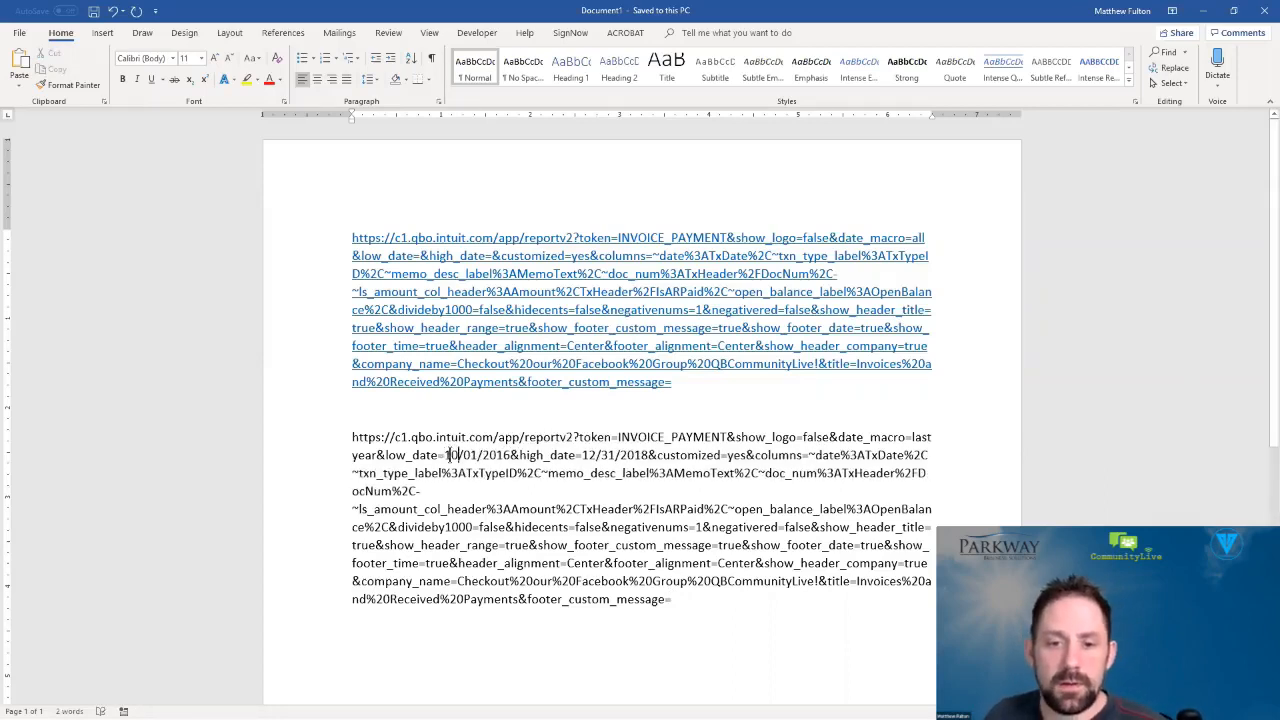
Add Hello! as the footer_custom_message and select the whole edited second URL to copy.
{"action": "left_click_drag", "start_coordinate": [349, 436], "coordinate": [903, 597]}
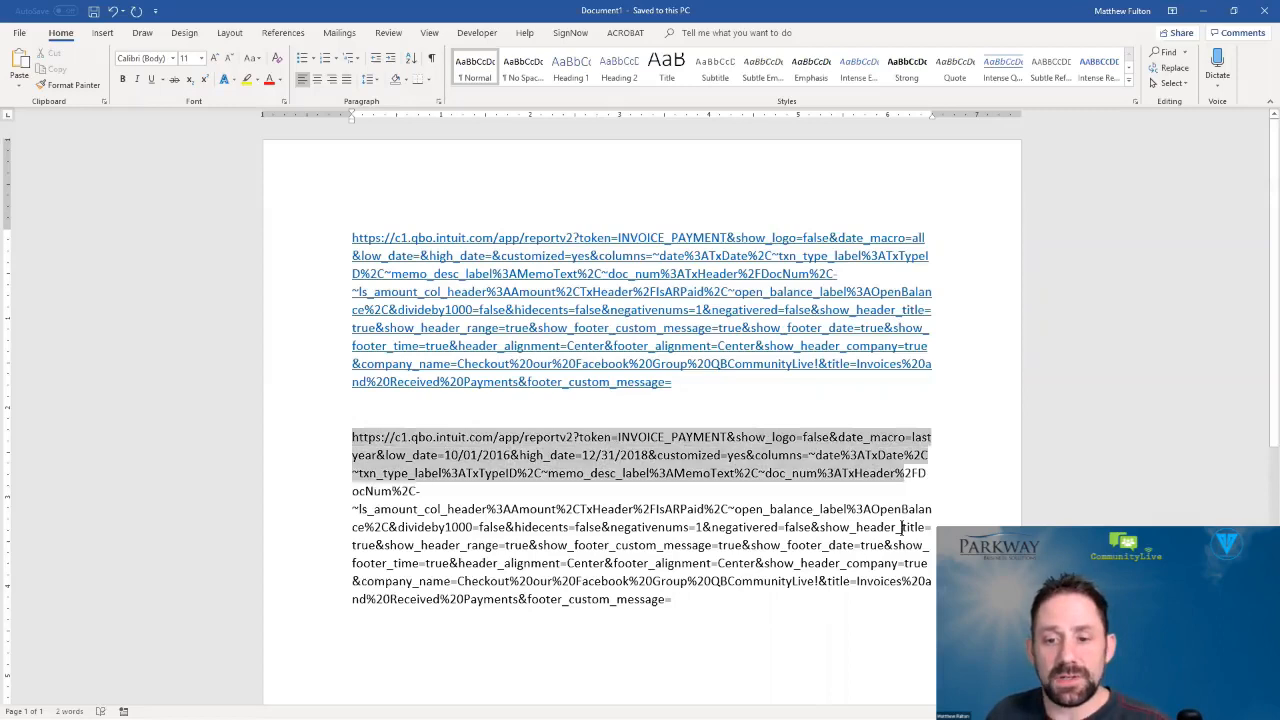
{"action": "left_click", "coordinate": [672, 597]}
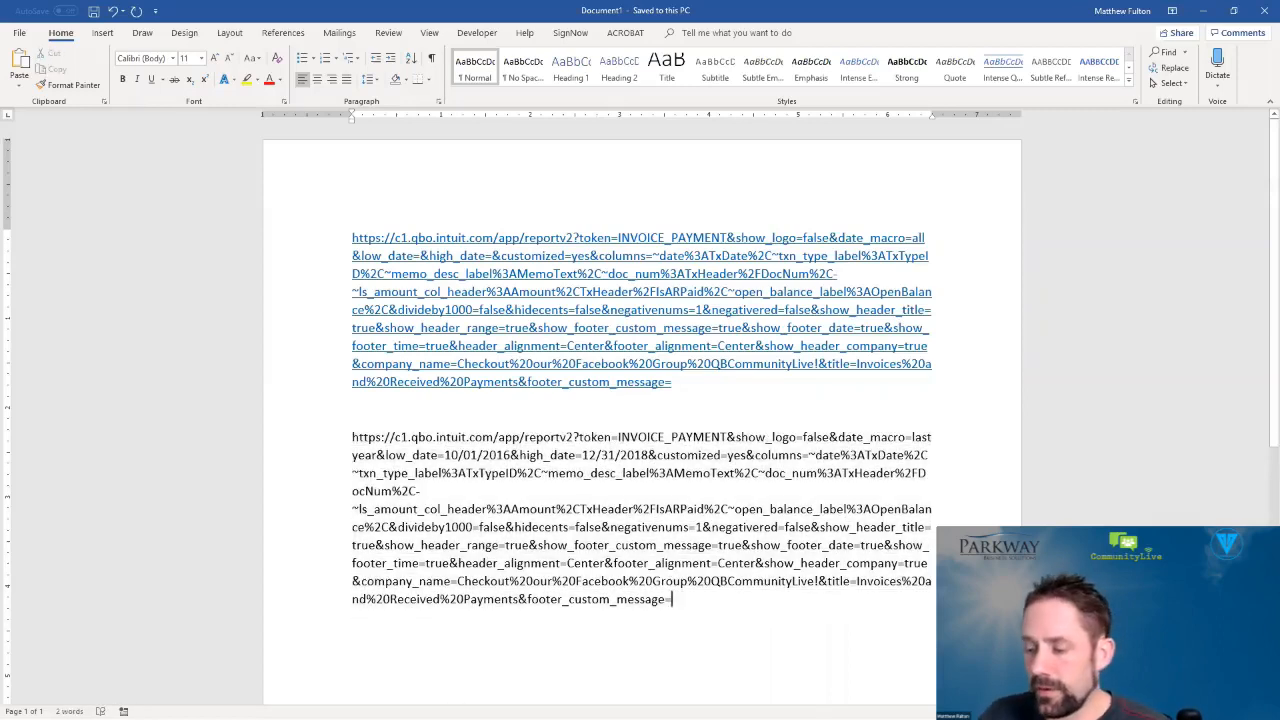
{"action": "type", "text": "Hello!"}
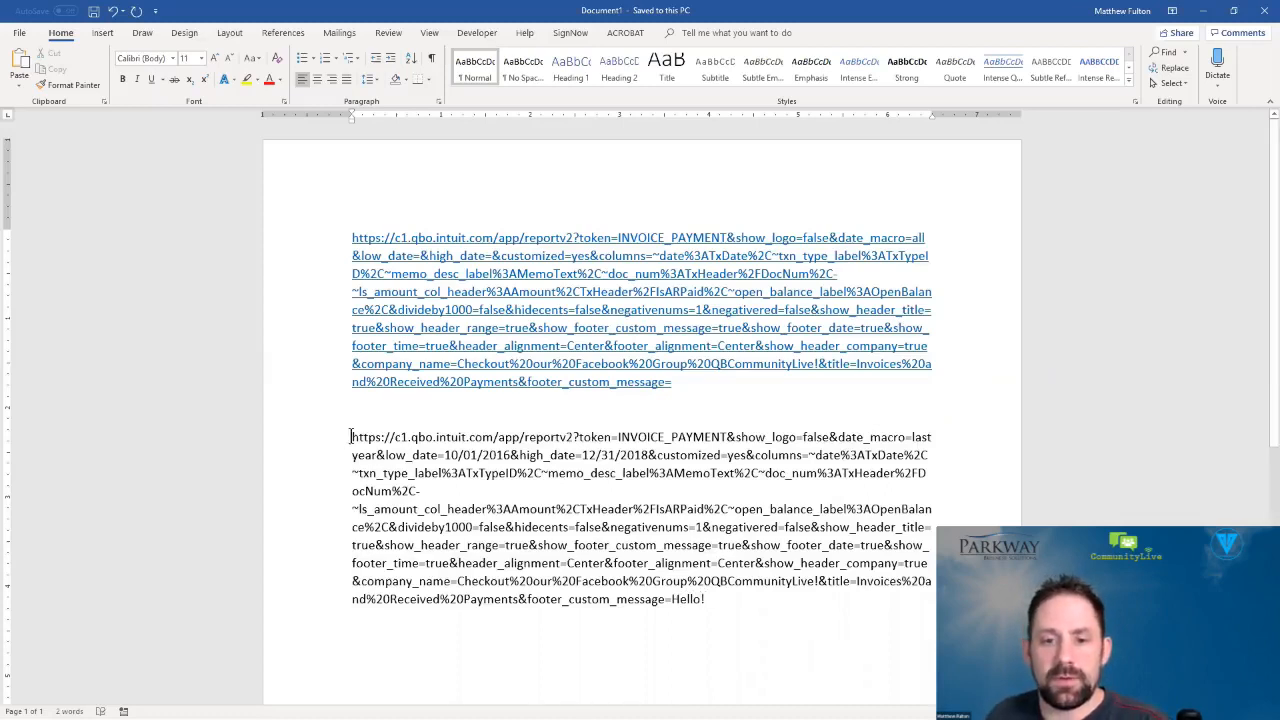
{"action": "left_click_drag", "start_coordinate": [350, 437], "coordinate": [717, 600]}
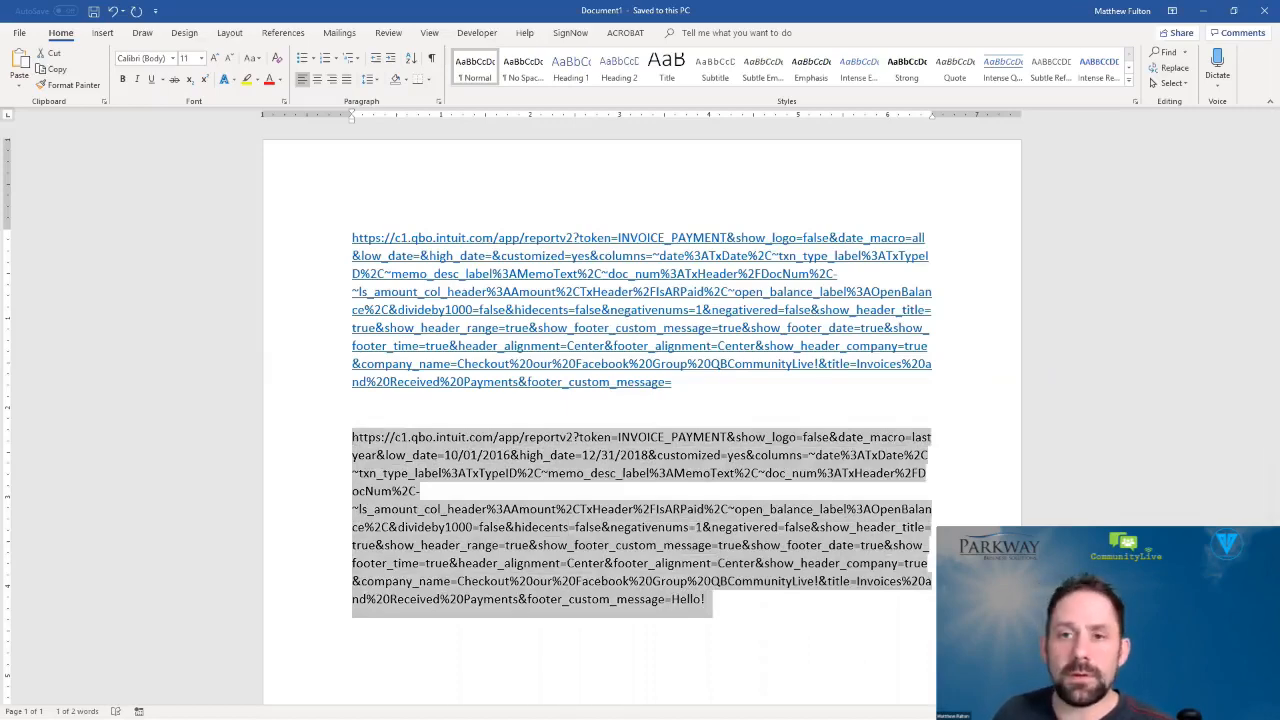
Load the edited report address in a new Chrome tab, showing the Hello! footer for 2018.
{"action": "left_click", "coordinate": [1204, 14]}
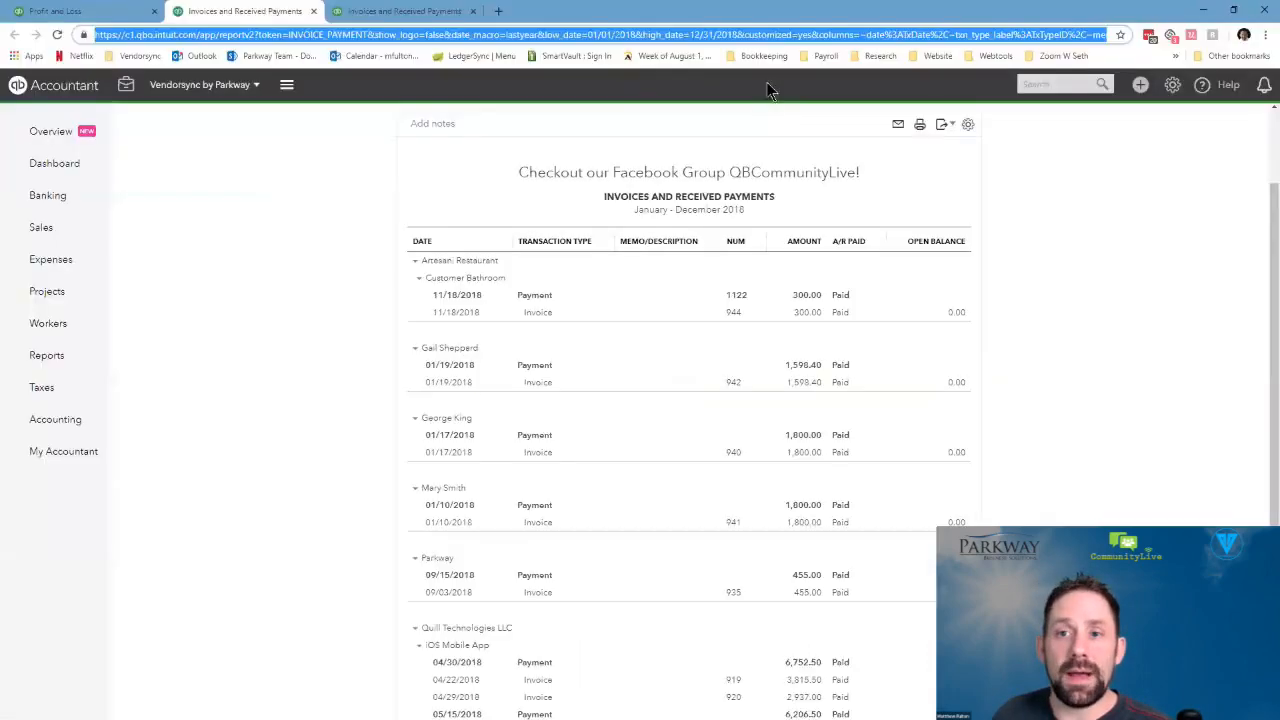
{"action": "left_click", "coordinate": [497, 12]}
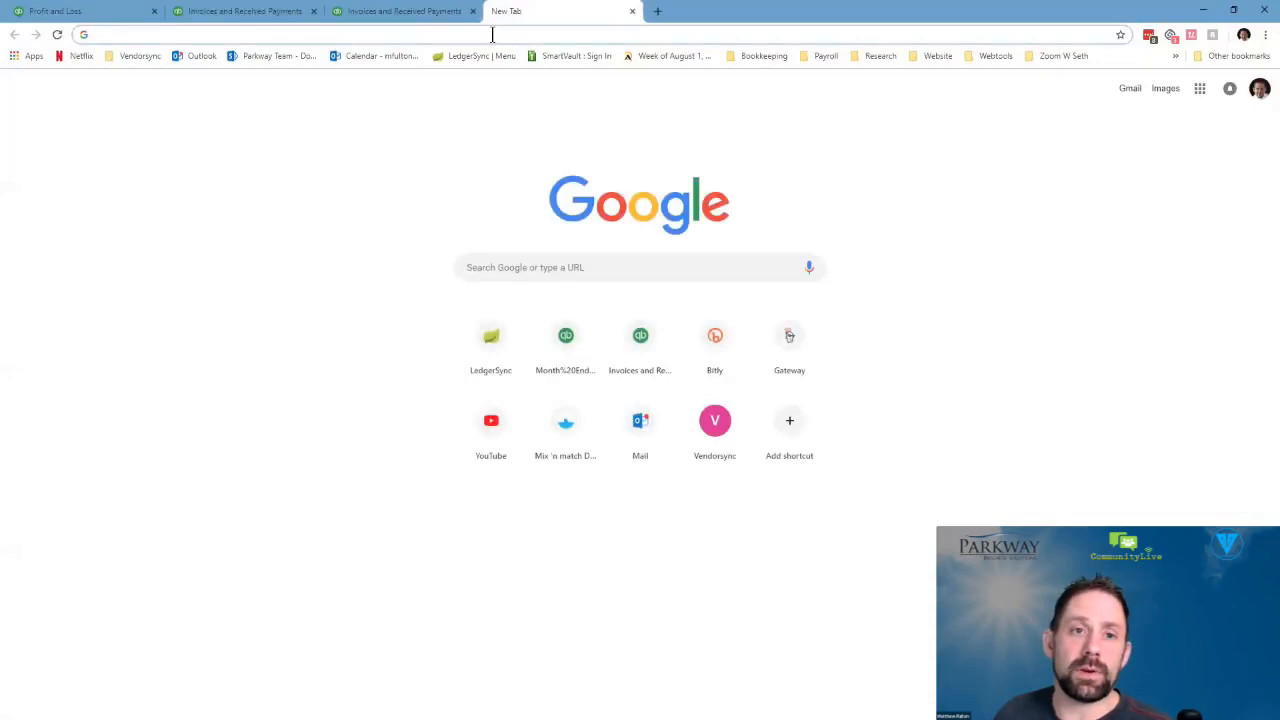
{"action": "key", "text": "ctrl+v"}
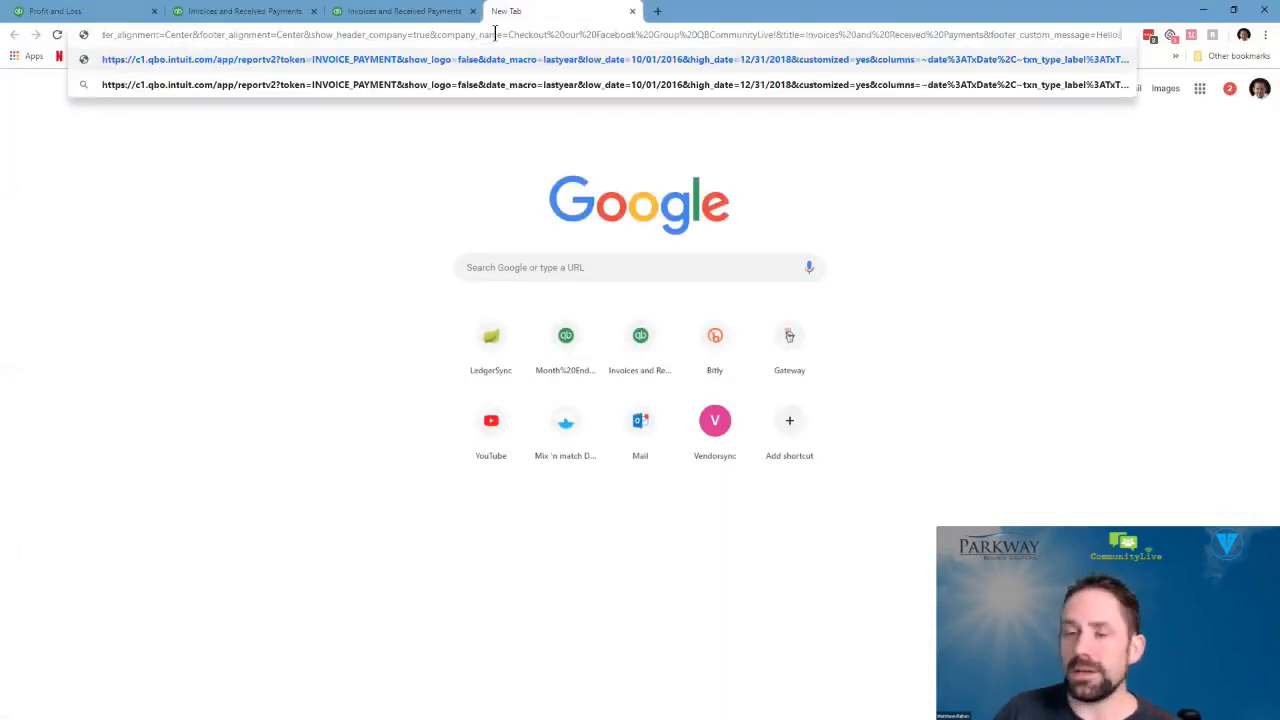
{"action": "key", "text": "Return"}
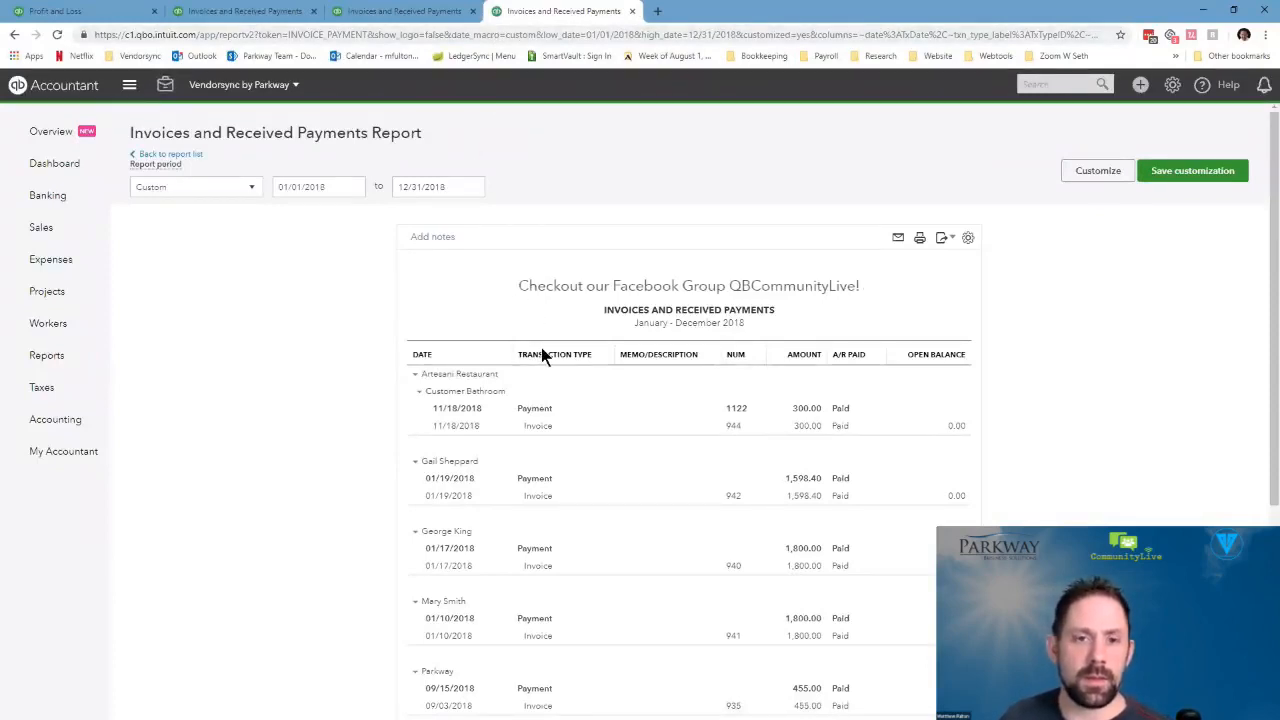
{"action": "scroll", "coordinate": [557, 395], "scroll_direction": "down", "scroll_amount": 3}
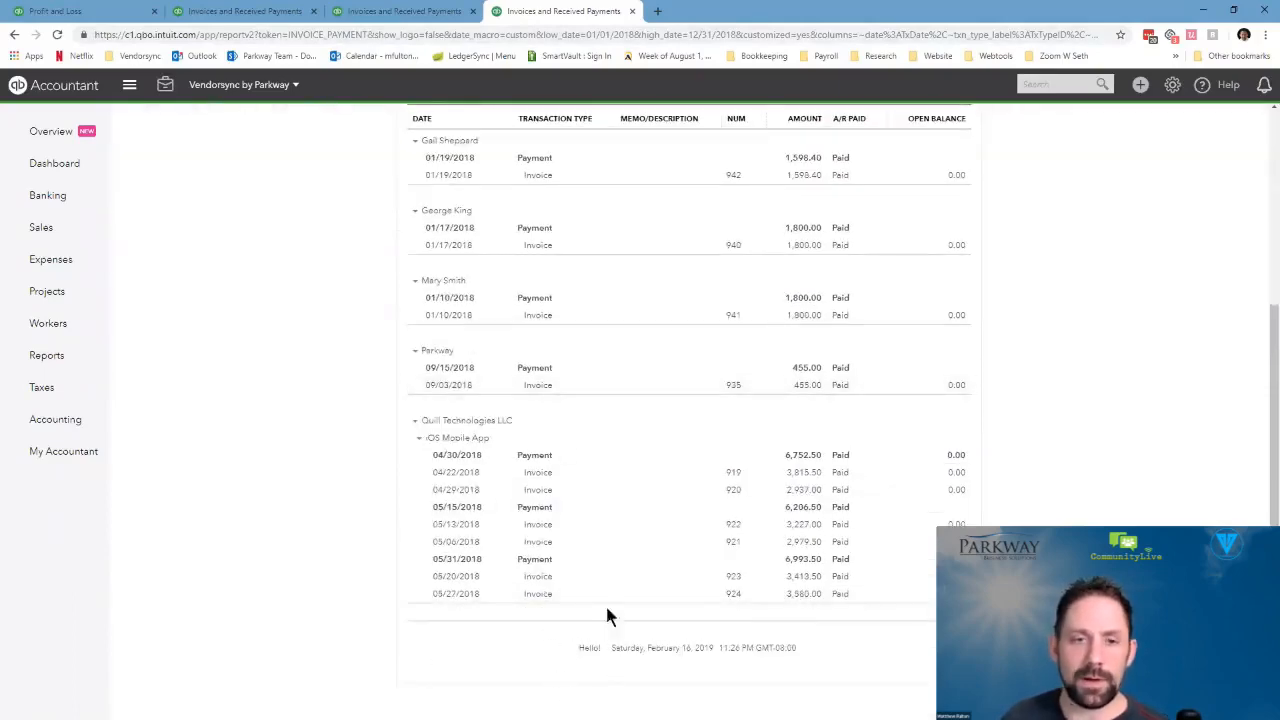
{"action": "scroll", "coordinate": [605, 617], "scroll_direction": "up", "scroll_amount": 1}
{"action": "scroll", "coordinate": [592, 477], "scroll_direction": "up", "scroll_amount": 2}
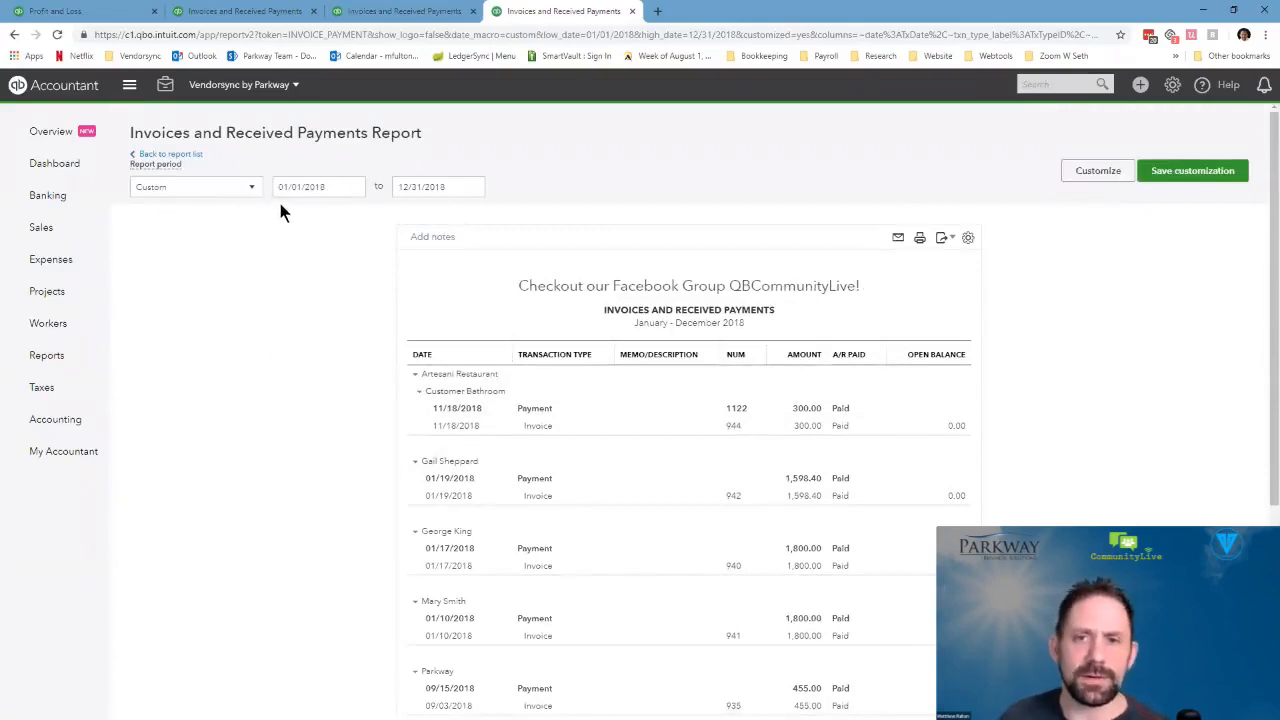
{"action": "left_click", "coordinate": [632, 34]}
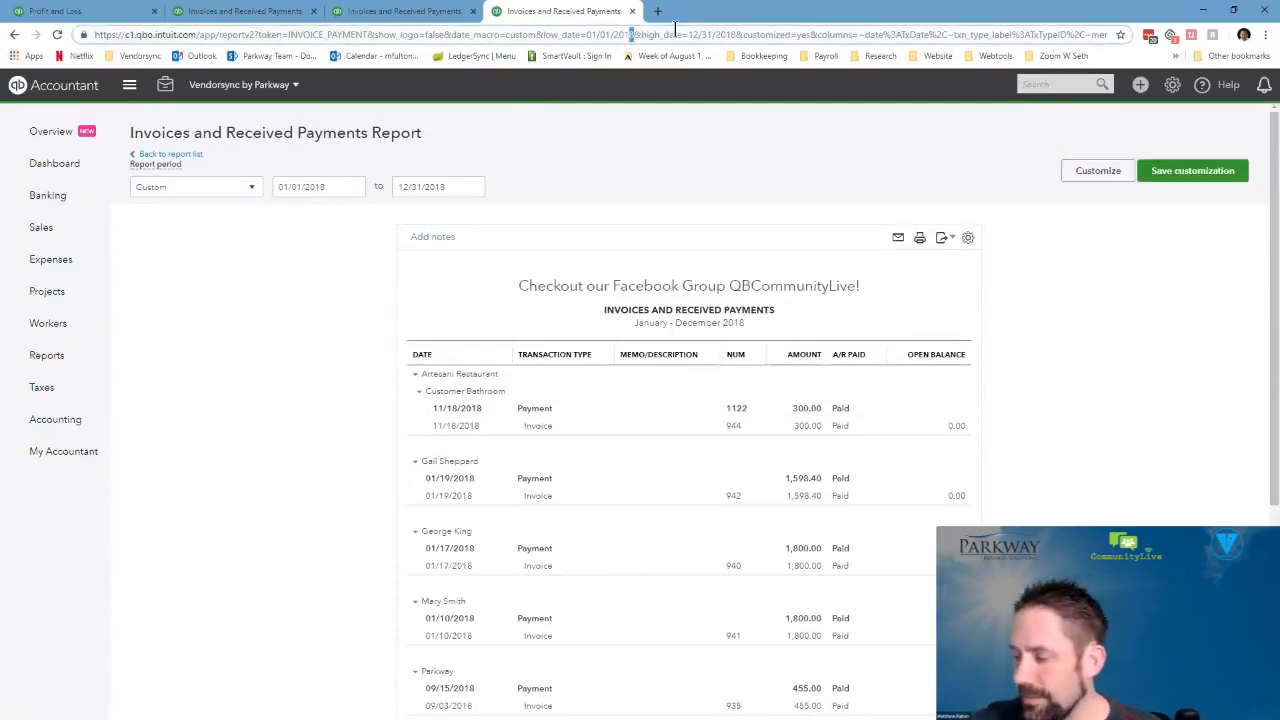
{"action": "type", "text": "6"}
Reload the report with low_date changed to 01/01/2016, spanning January 2016 to December 2018.
{"action": "key", "text": "Return"}
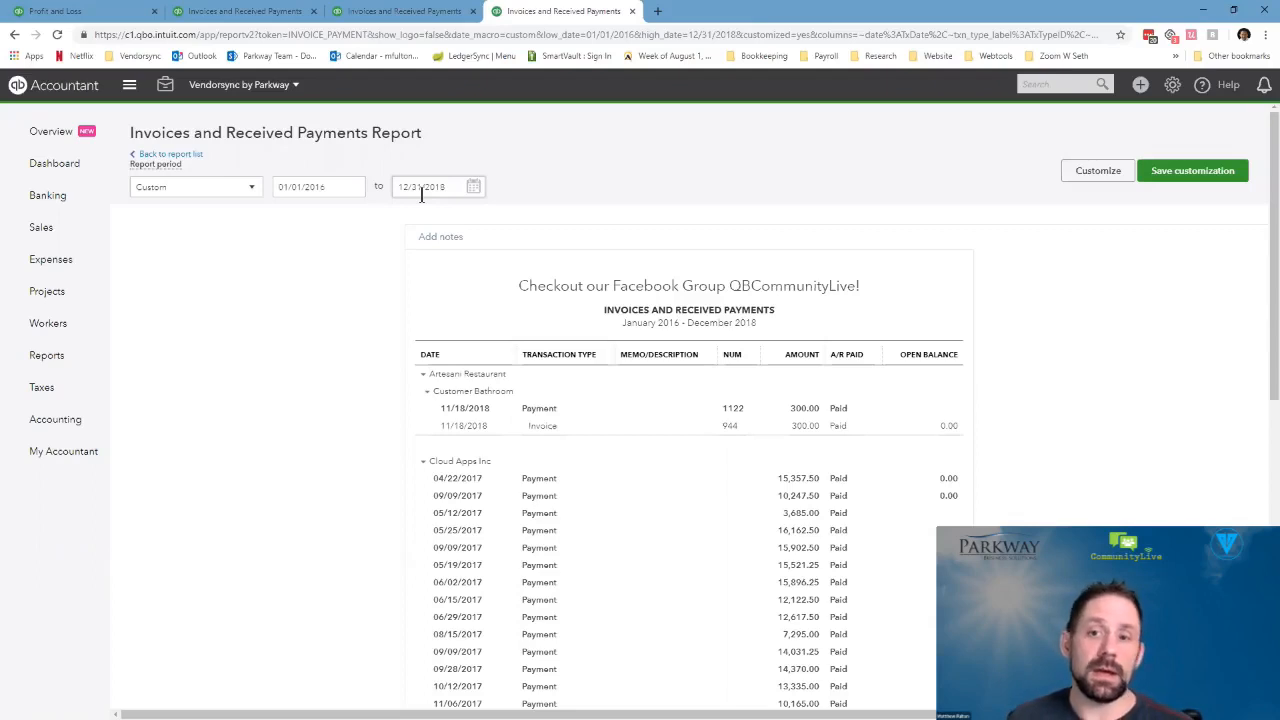
{"action": "mouse_move", "coordinate": [505, 278]}
{"action": "left_click_drag", "start_coordinate": [518, 286], "coordinate": [890, 283]}
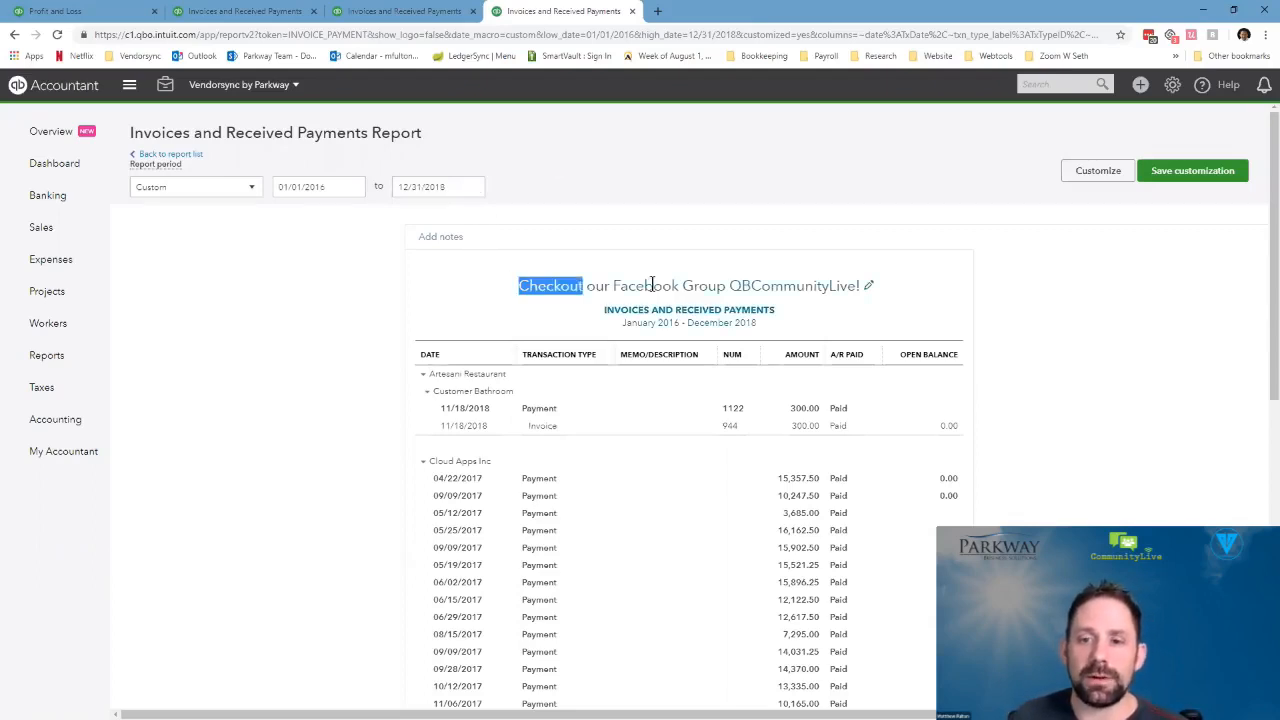